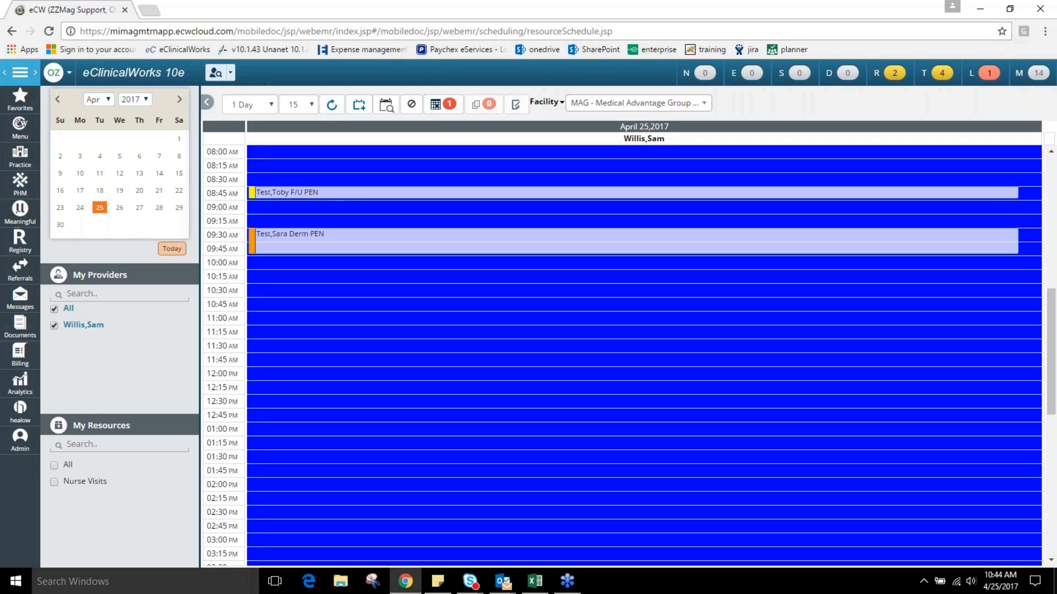
Look up patients matching "Test", open the third listed patient's hub and acknowledge the patient alerts.
type("Test")
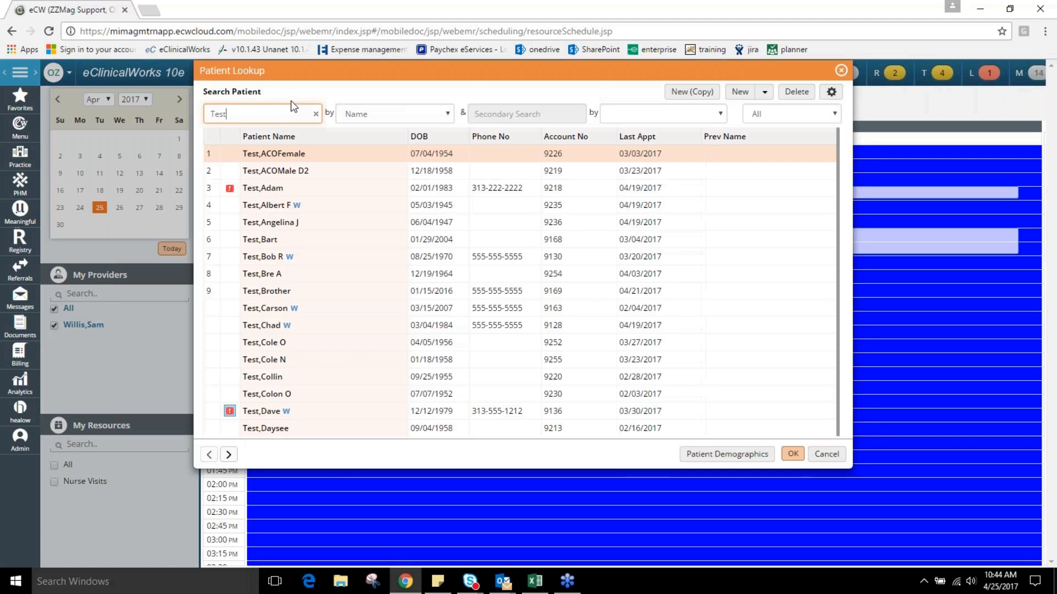
key("Down")
key("Down")
key("Return")
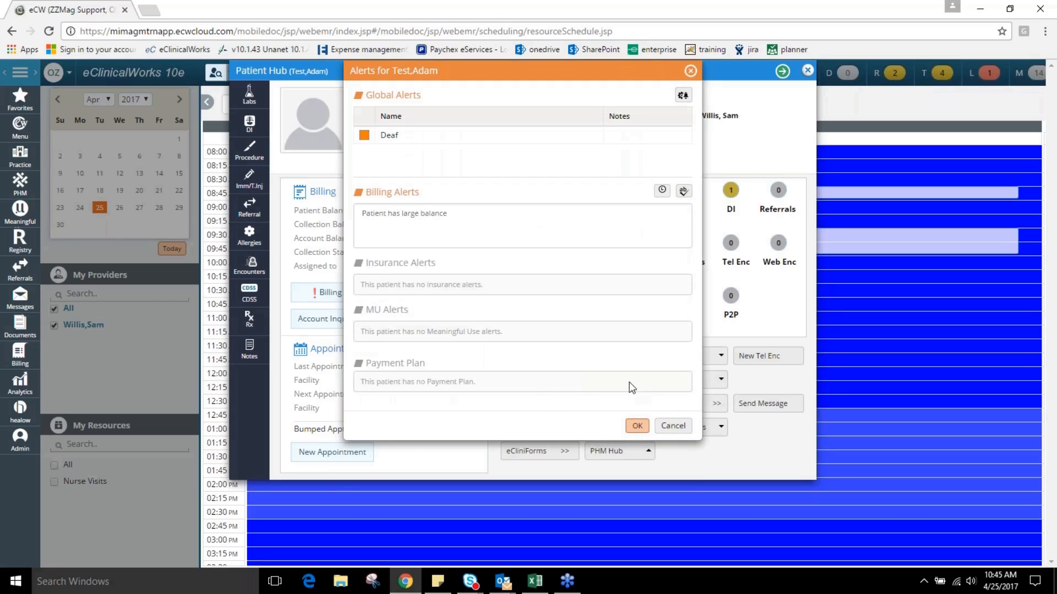
left_click(637, 427)
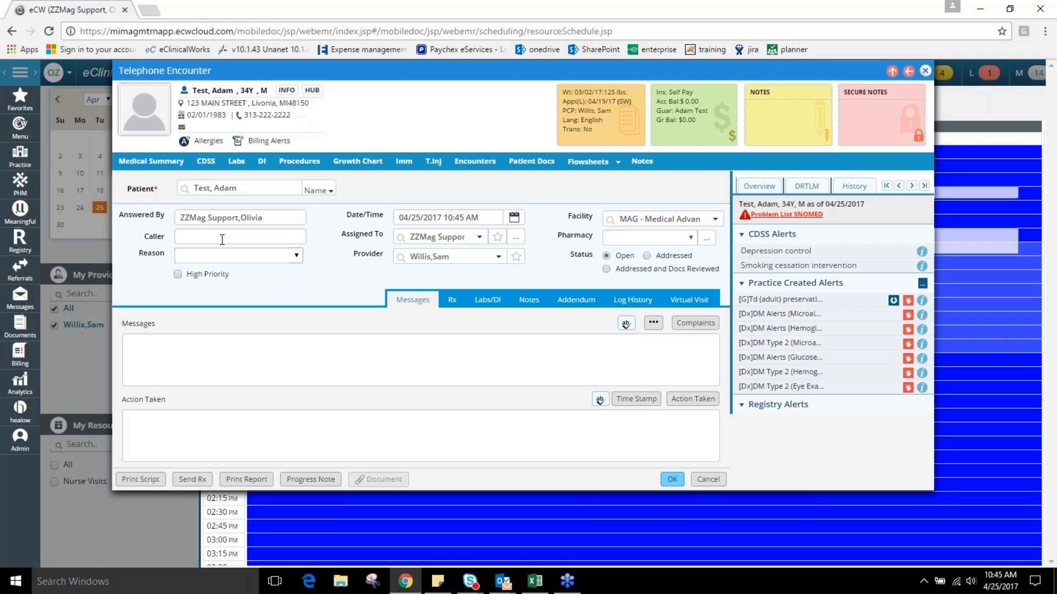
Set the reason of the new telephone encounter to "Medication Refill Request".
left_click(294, 256)
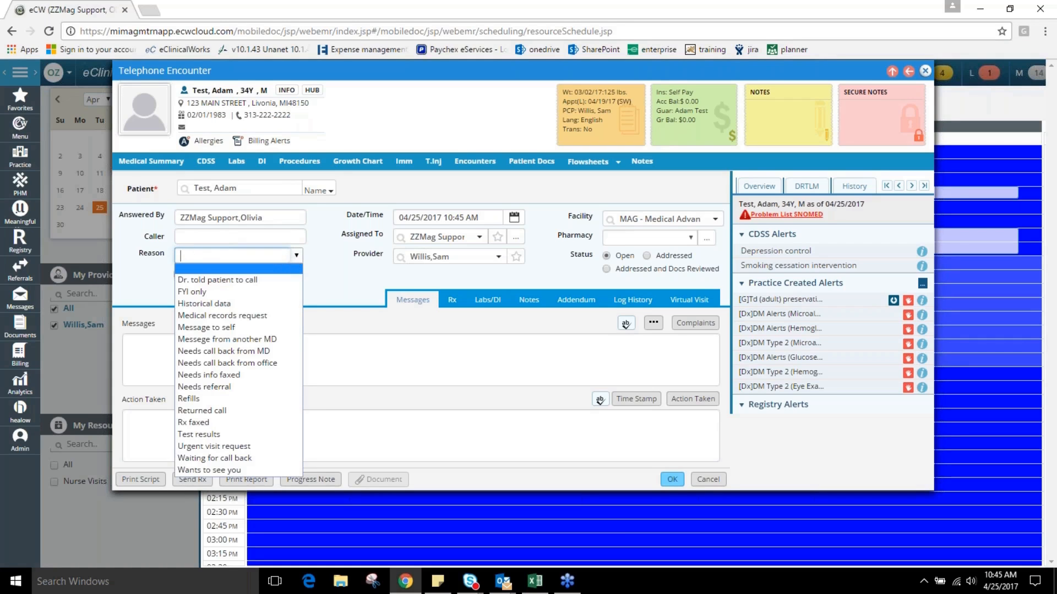
type("M")
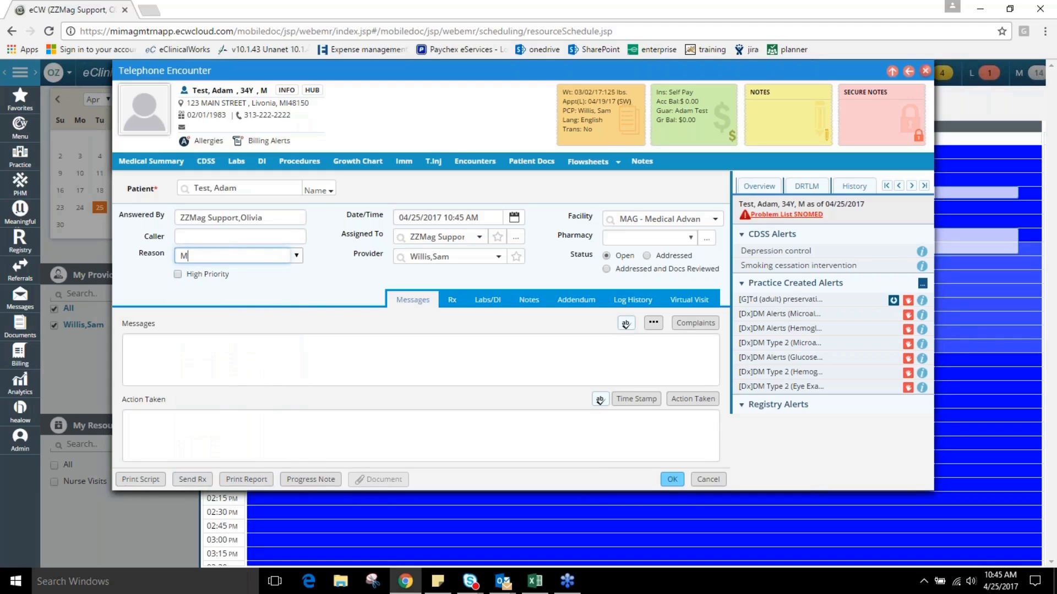
type("edication Refill Request")
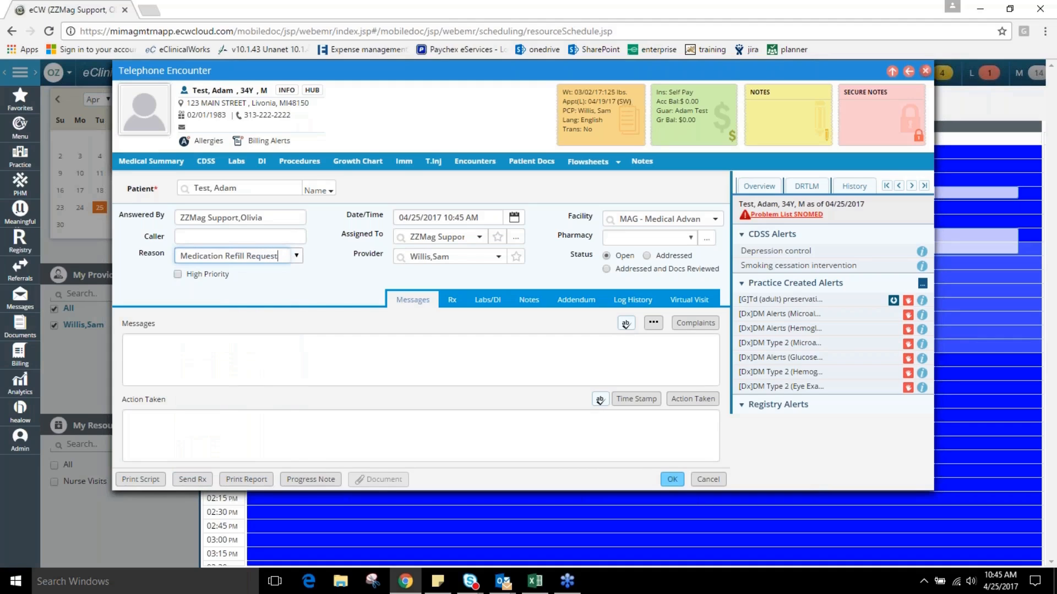
left_click(329, 282)
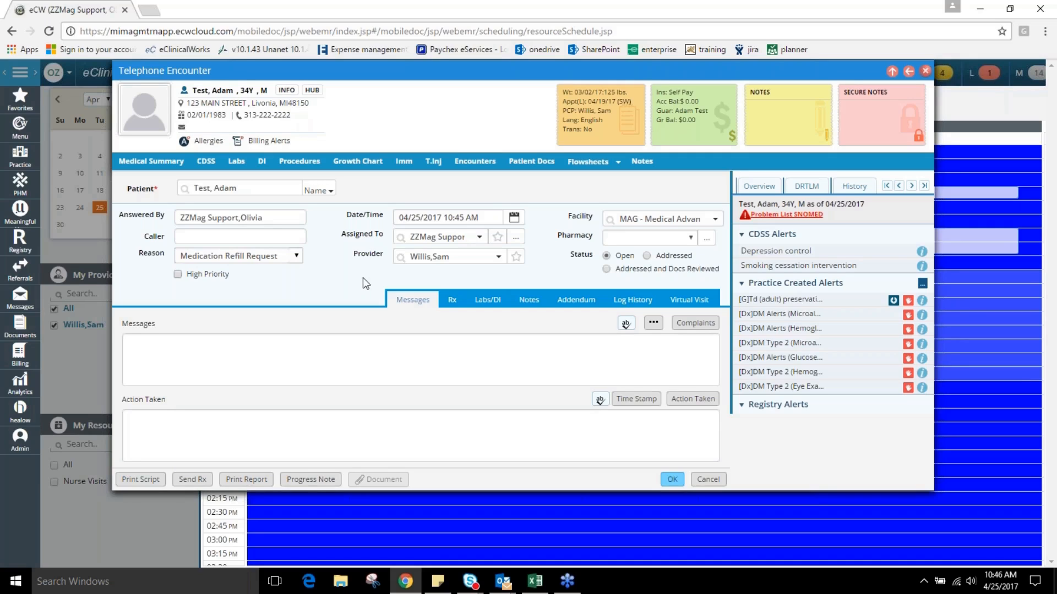
Enter "Patient requesting refill on ibuprofen 800" as the message of the telephone encounter.
left_click(368, 347)
type("P")
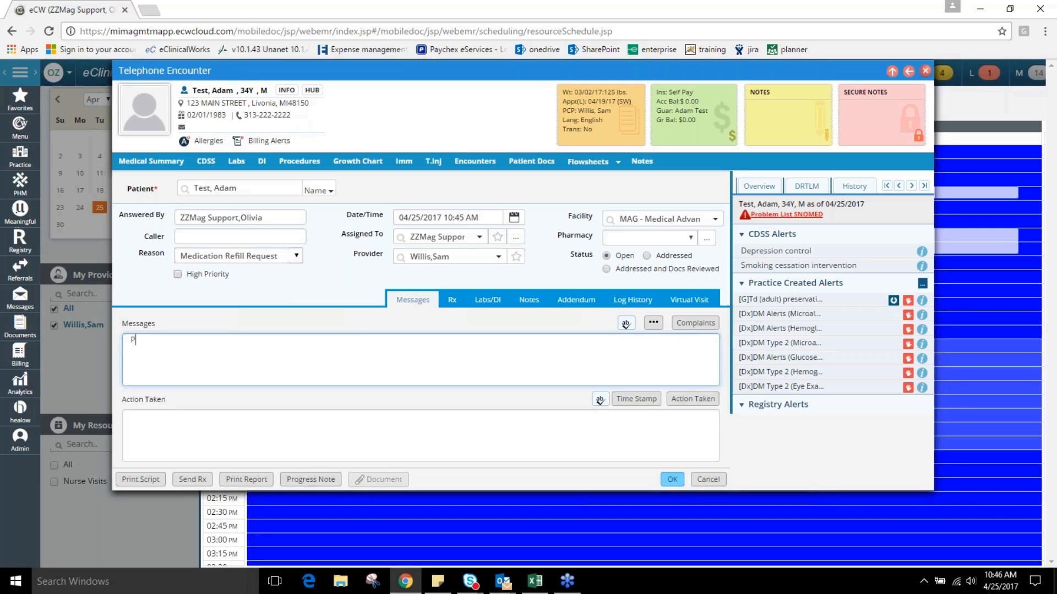
type("atient requesting refill on ibupro")
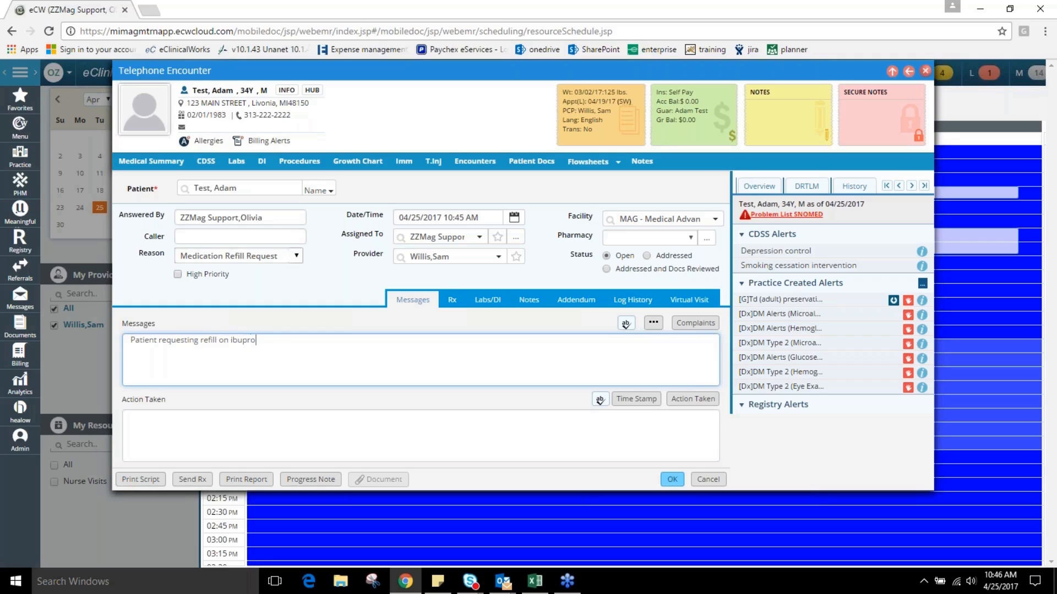
type("fen 800")
Assign the telephone encounter to the same provider named in its Provider field, then save it and close the patient hub.
left_click(479, 237)
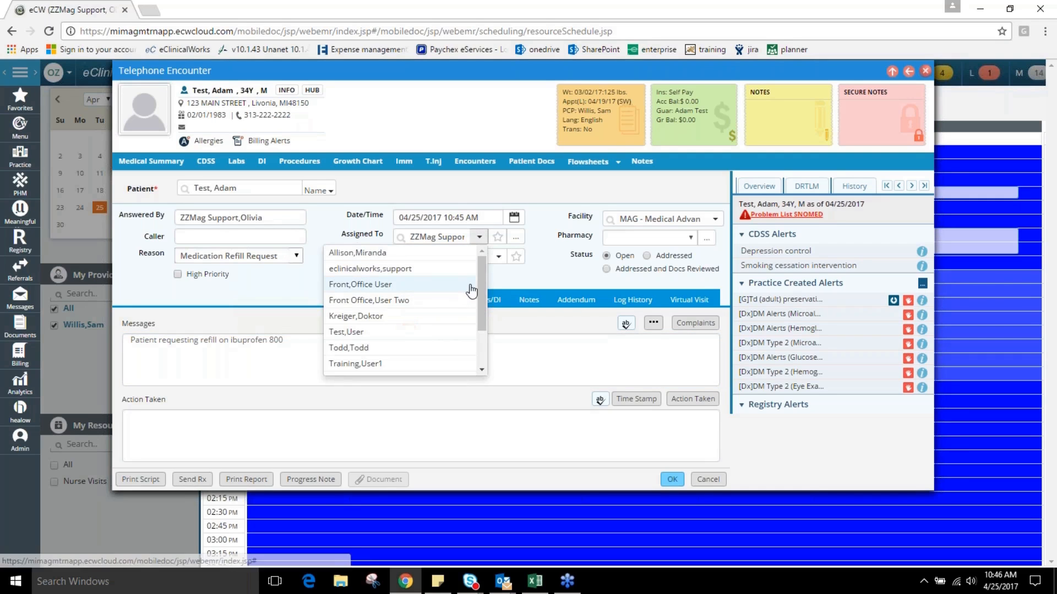
scroll(467, 308, "down", 1)
scroll(467, 311, "down", 6)
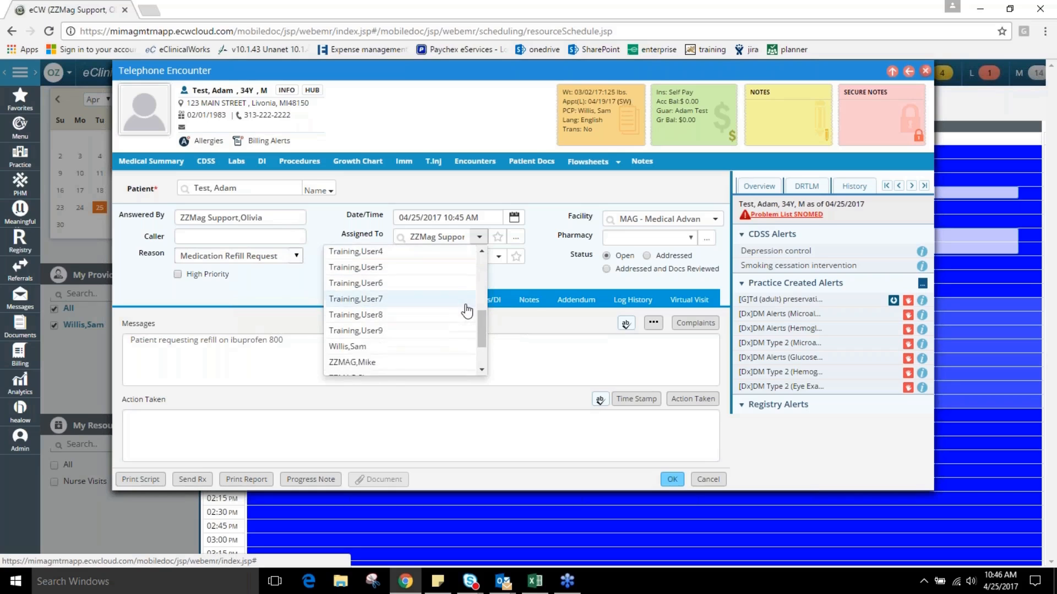
scroll(467, 311, "down", 2)
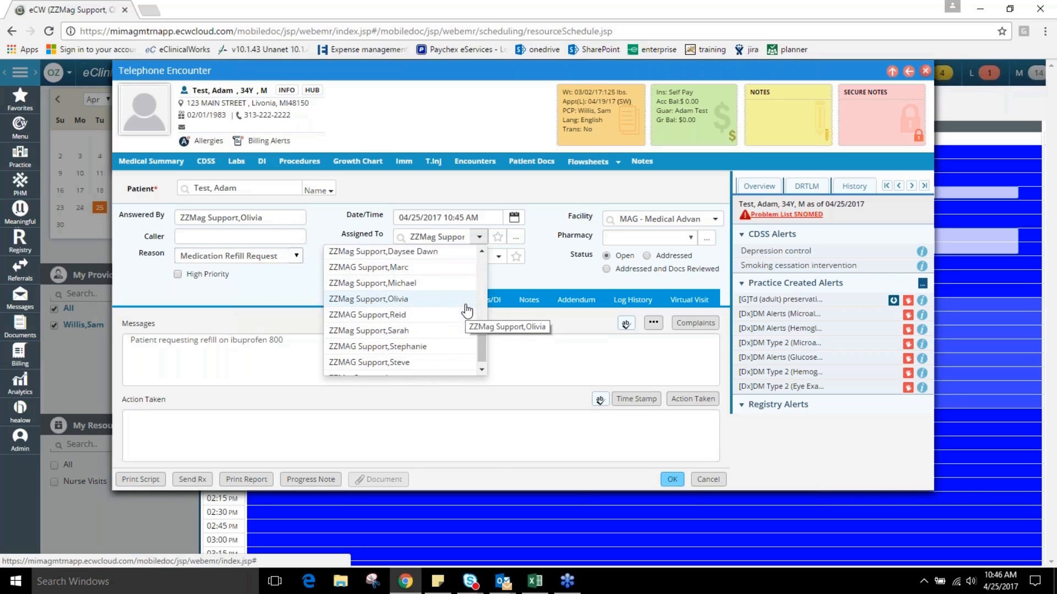
scroll(461, 308, "up", 8)
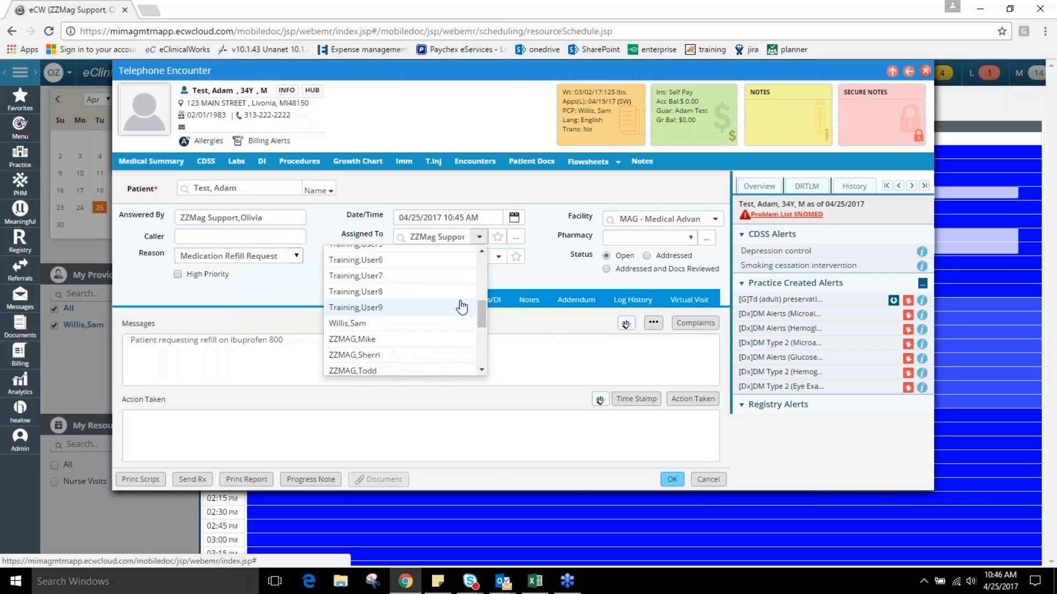
scroll(464, 306, "up", 2)
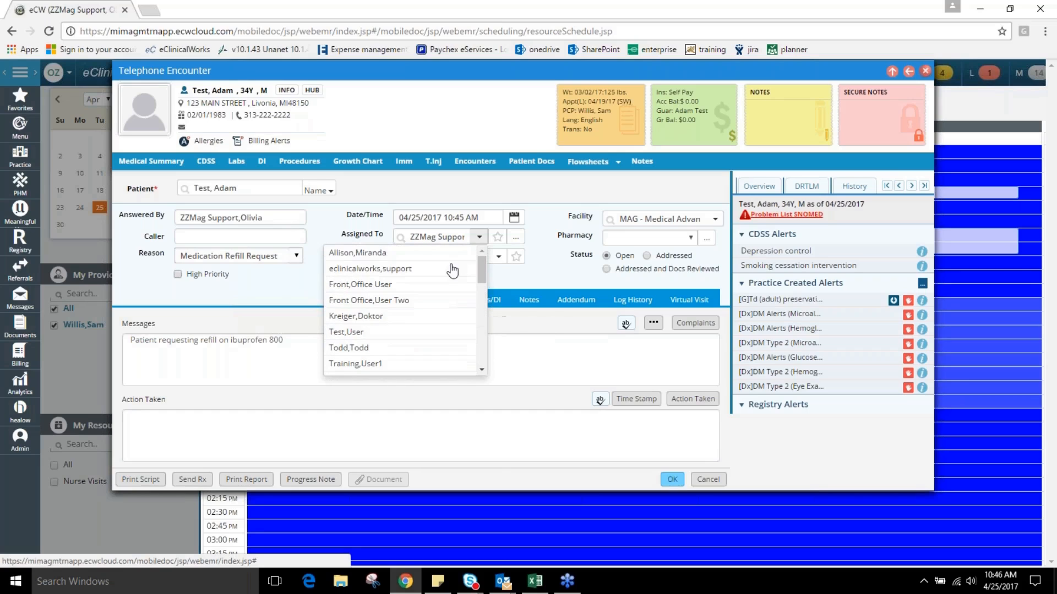
type("Will")
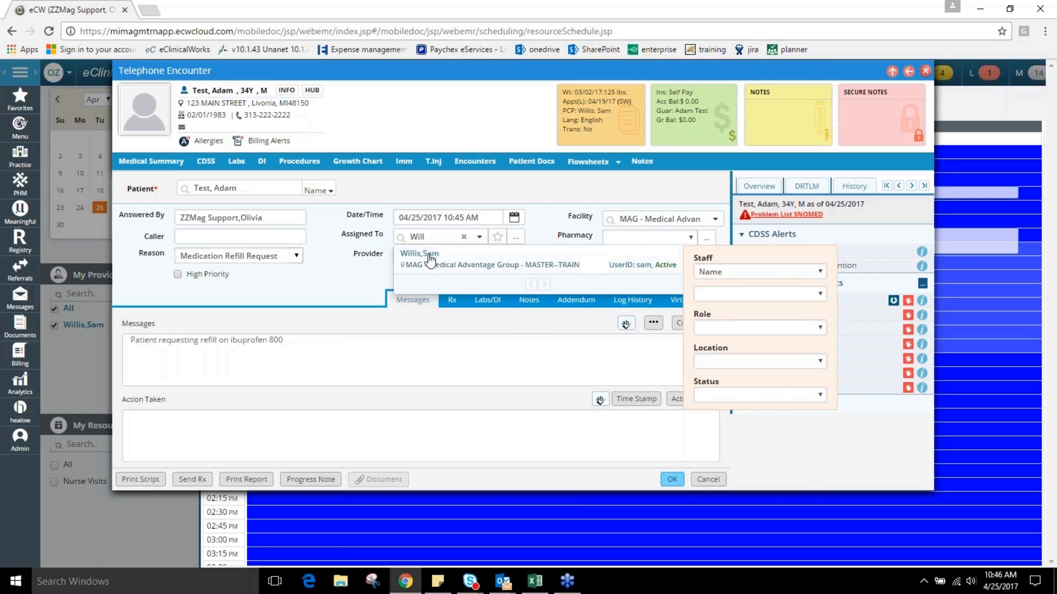
left_click(427, 254)
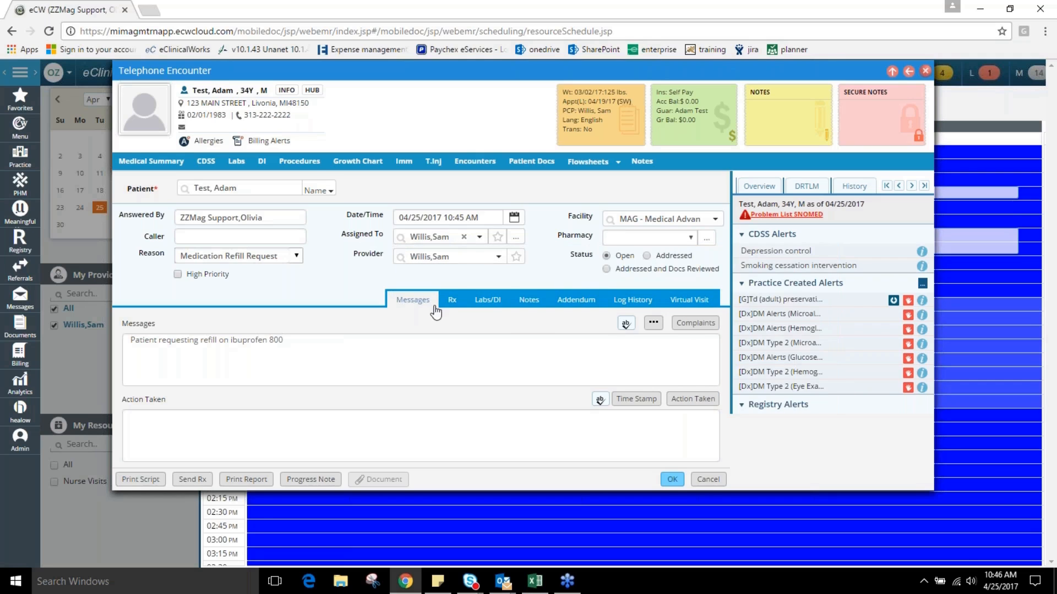
left_click(671, 480)
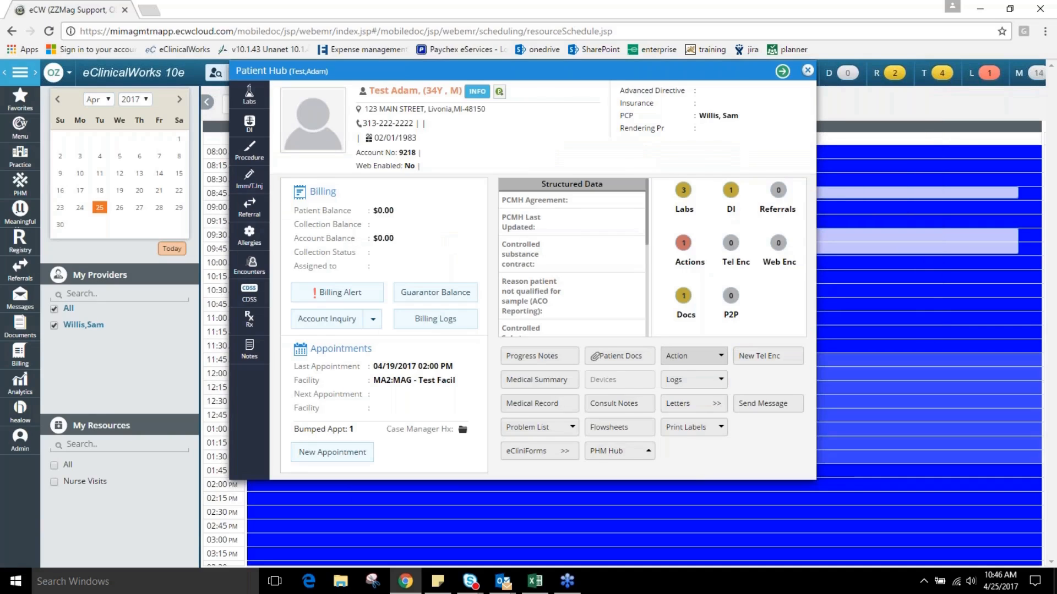
left_click(807, 71)
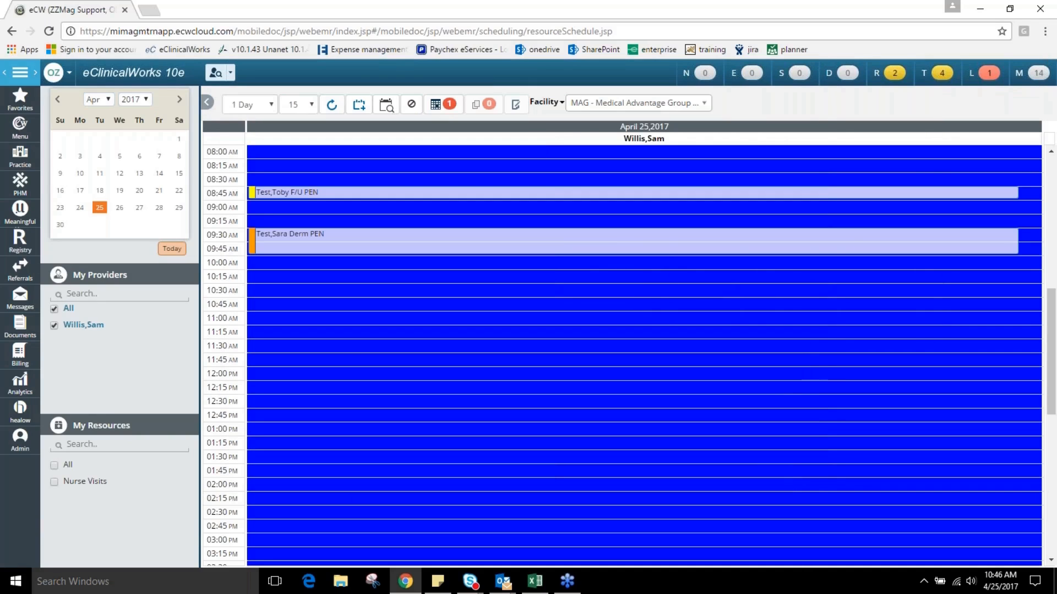
Filter the Telephone/Web Encounters list to the encounter's provider, as both the provider and the assigned staff member.
left_click(935, 80)
left_click(938, 77)
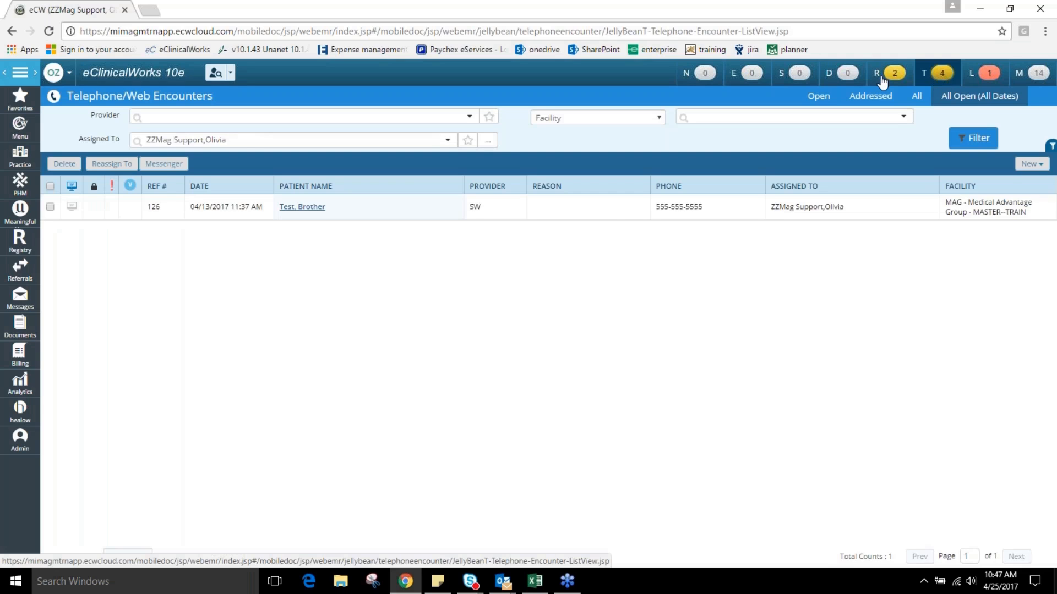
left_click(469, 116)
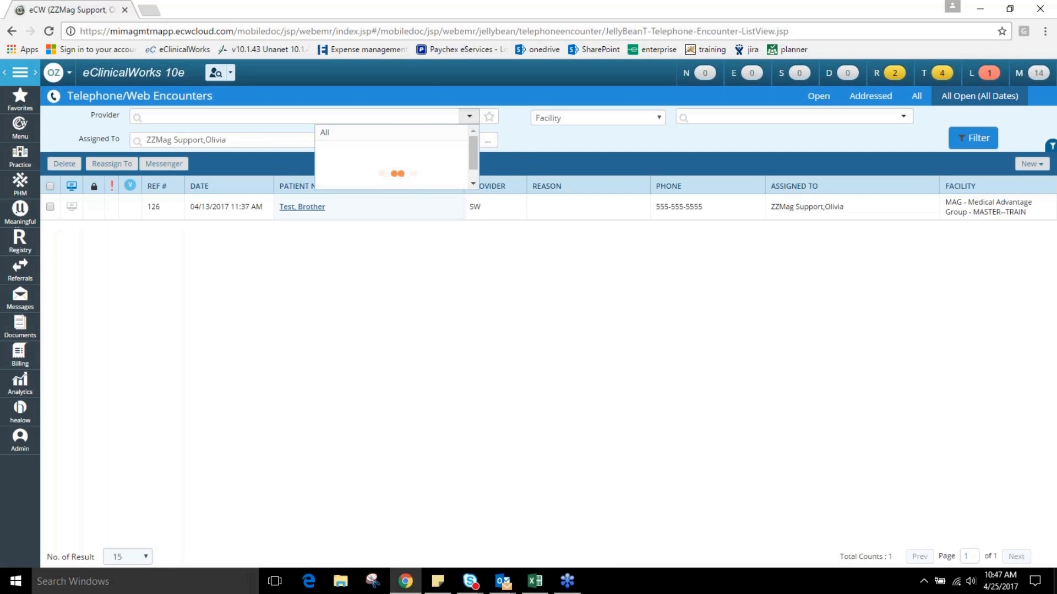
left_click(374, 161)
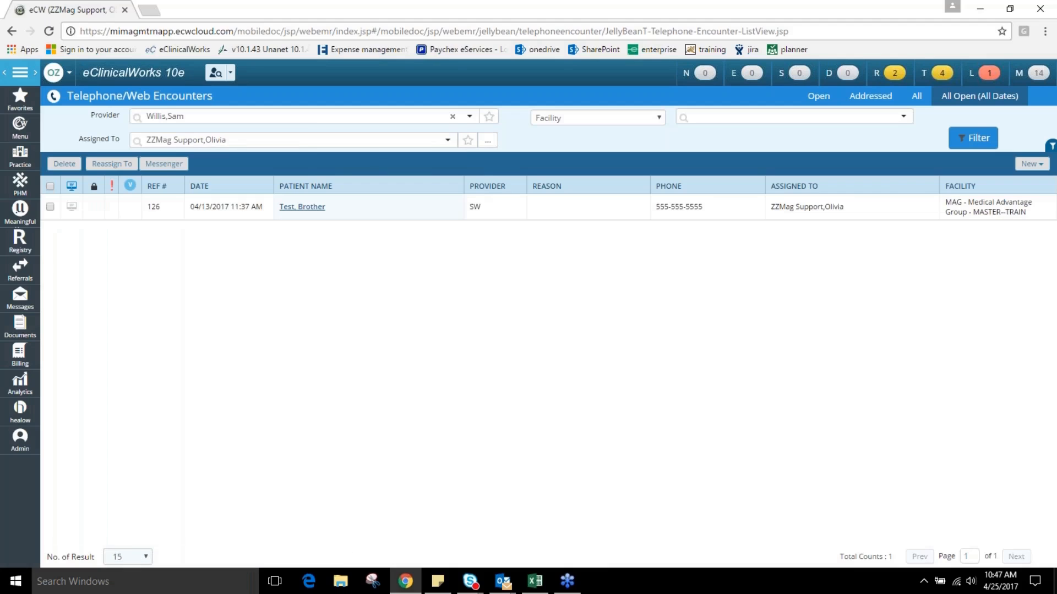
left_click(447, 140)
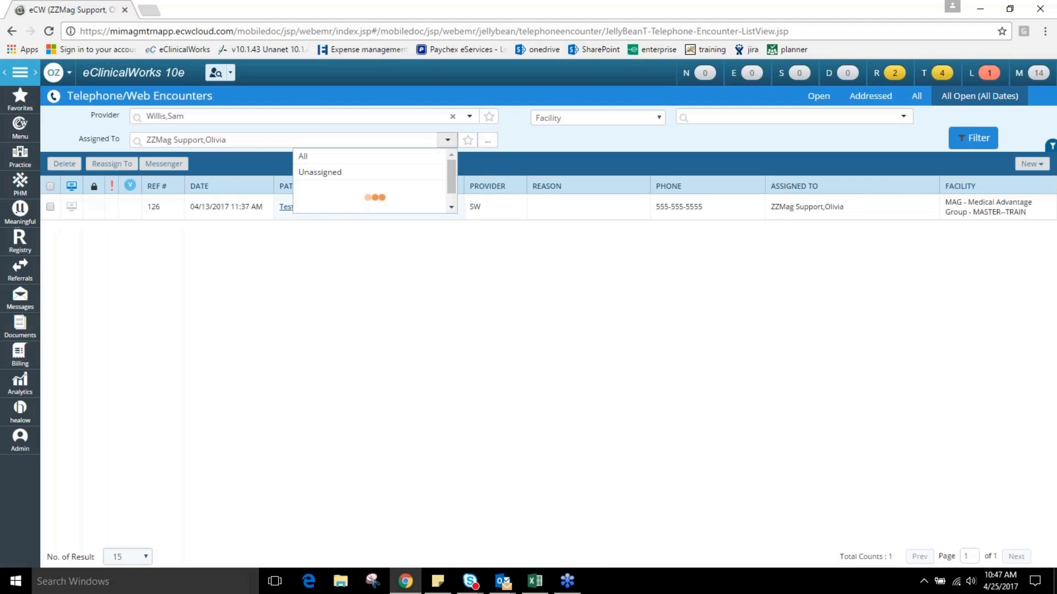
left_click(399, 138)
type("Will")
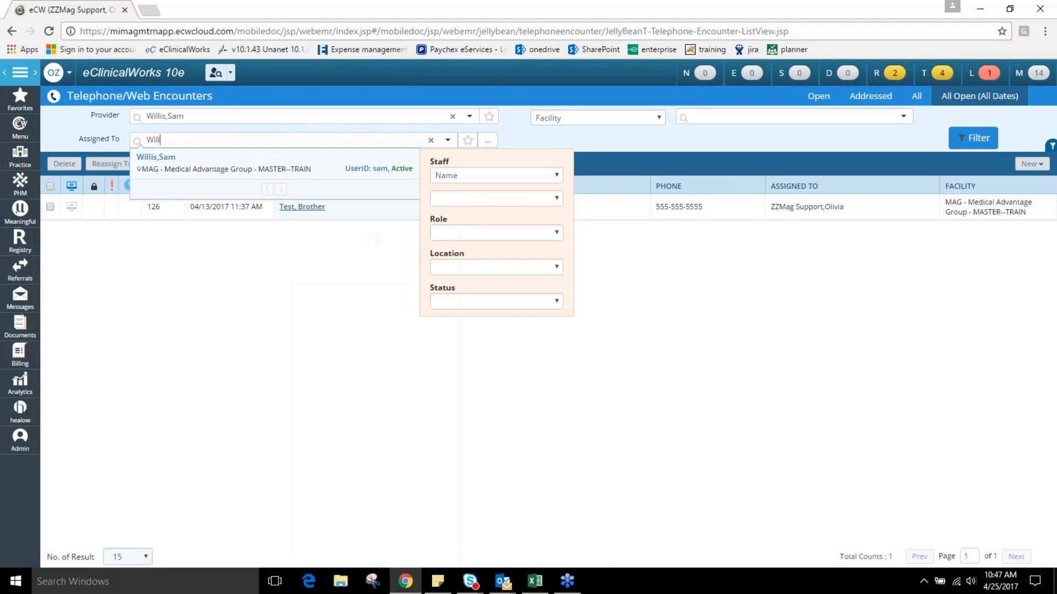
left_click(300, 167)
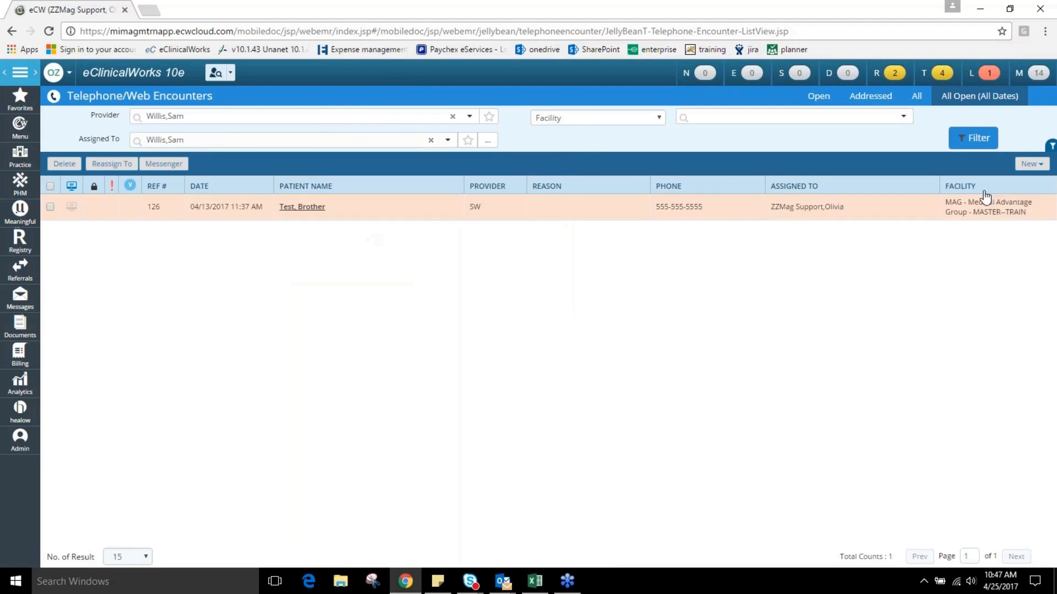
left_click(973, 139)
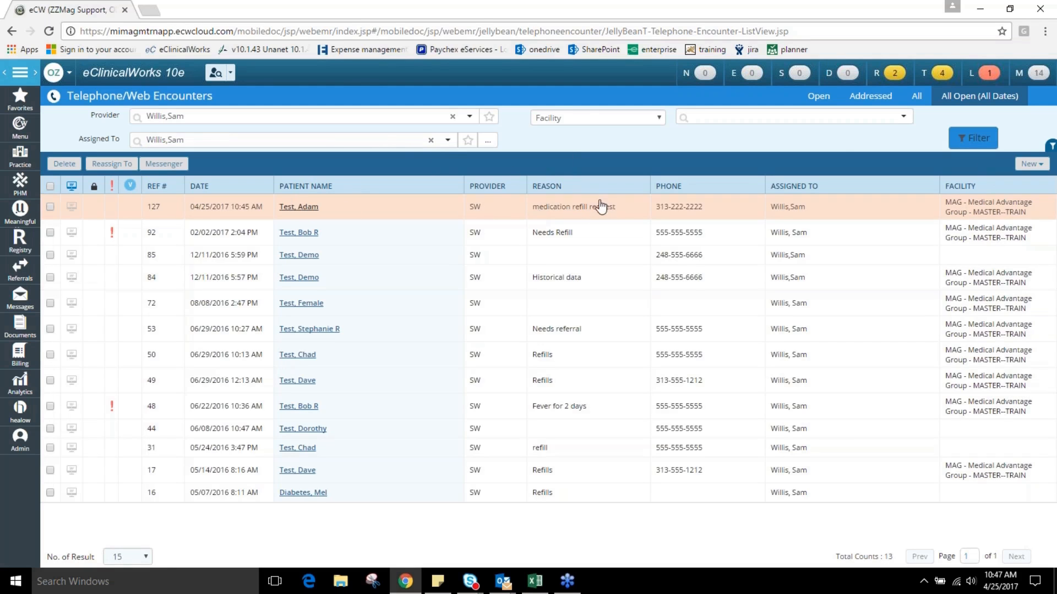
Open the 04/25/2017 medication refill request encounter and bring up its current prescriptions for managing orders.
left_click(297, 207)
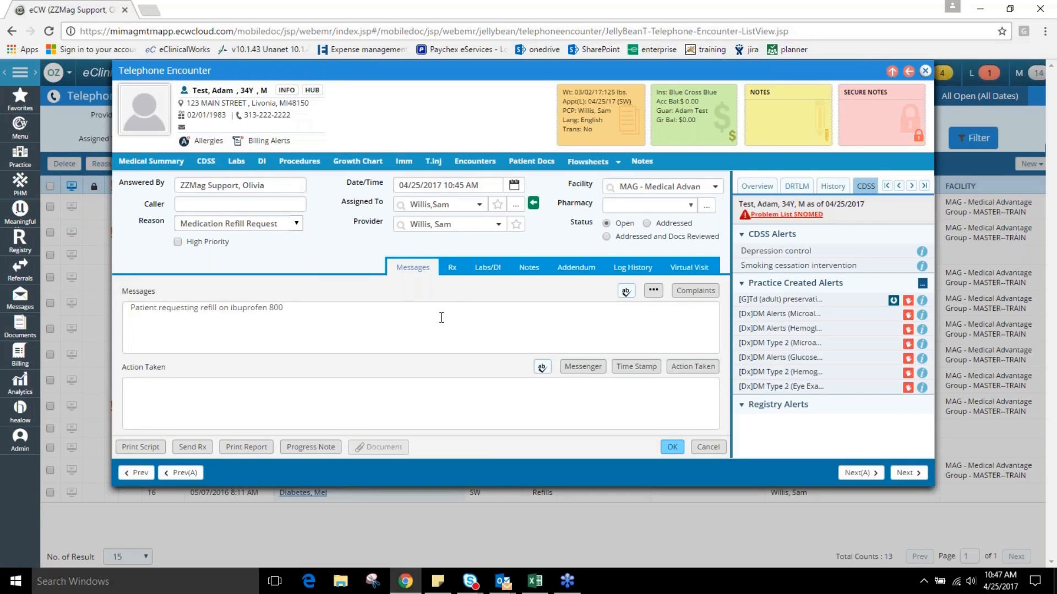
left_click(453, 270)
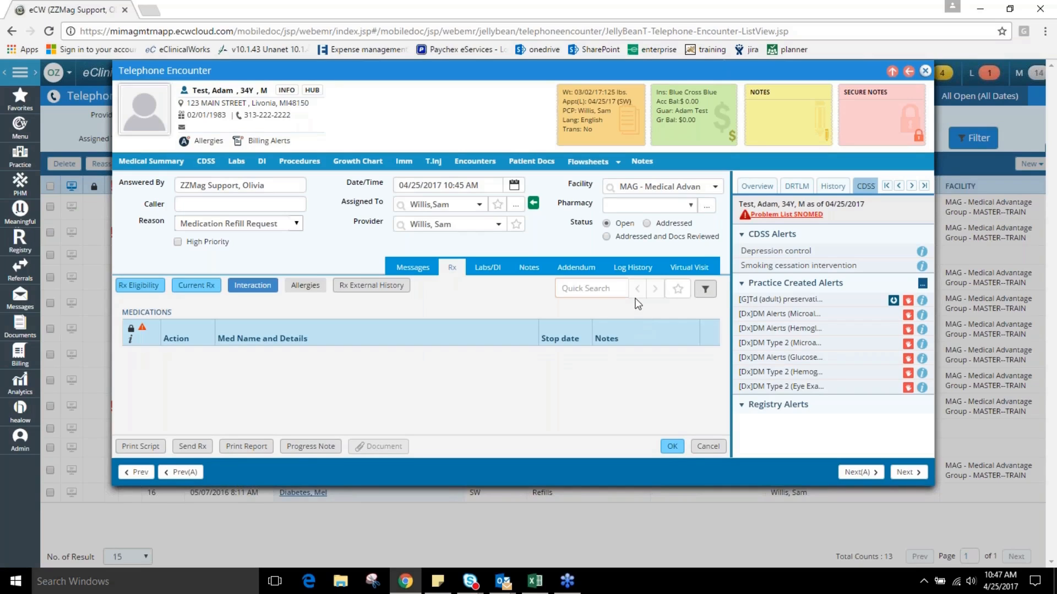
left_click(197, 286)
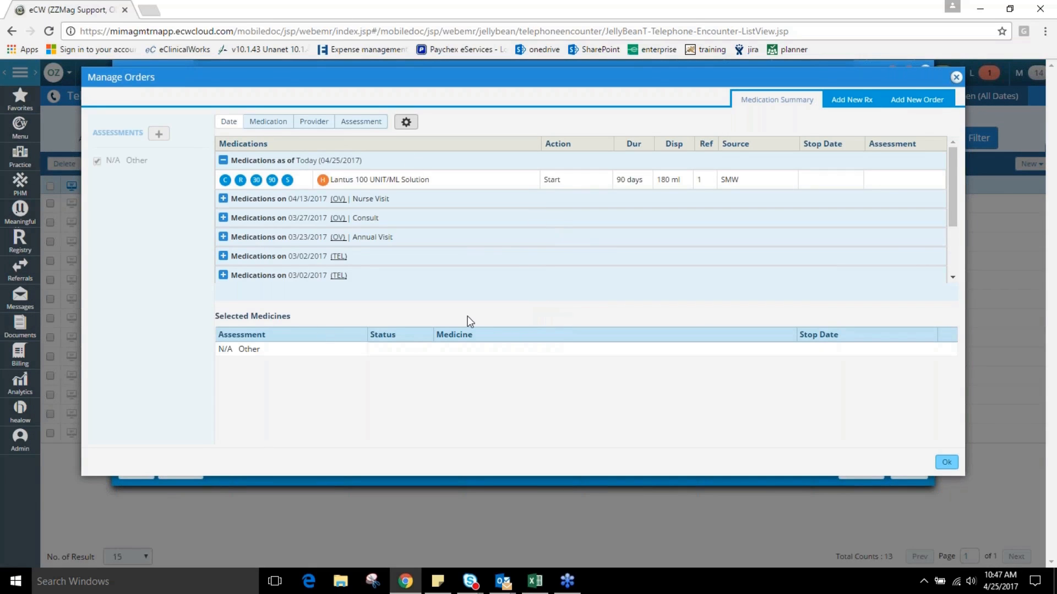
Search for "Ibupr" as a new prescription and choose plain Ibuprofen from the matches.
left_click(849, 107)
left_click(236, 124)
type("lb")
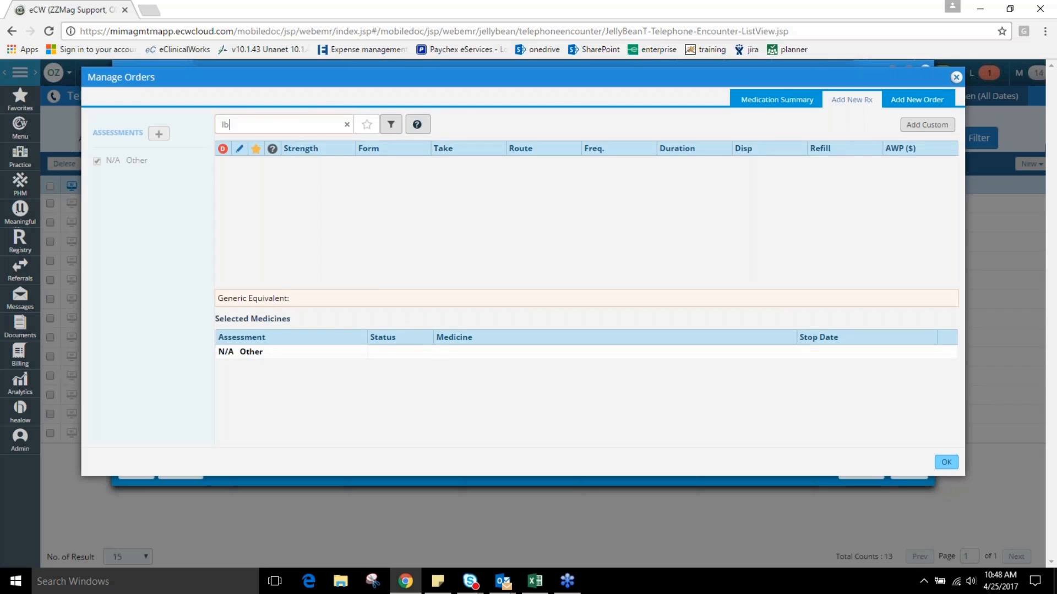
type("upr")
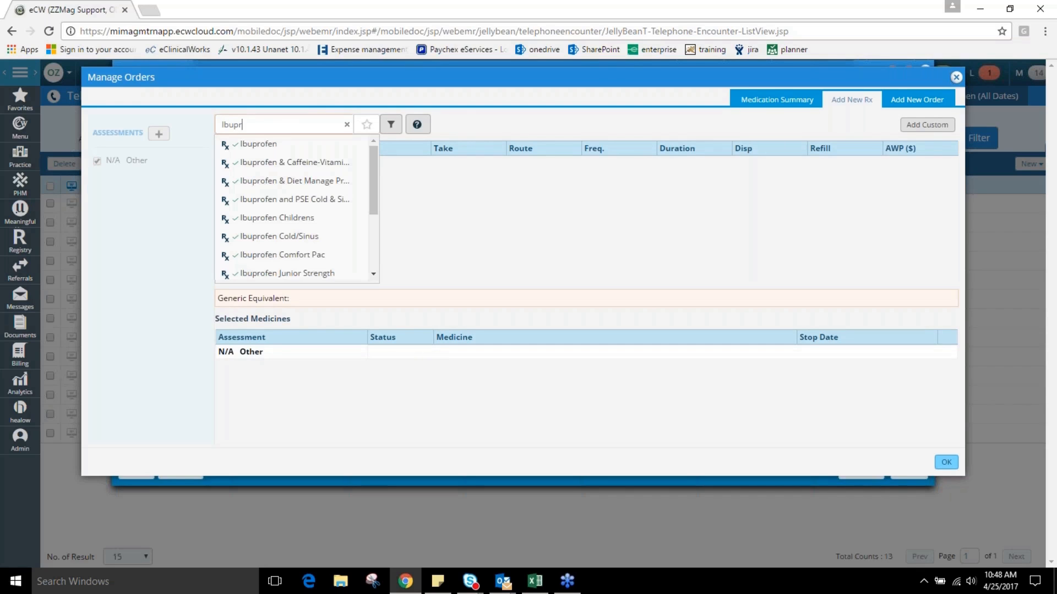
left_click(263, 145)
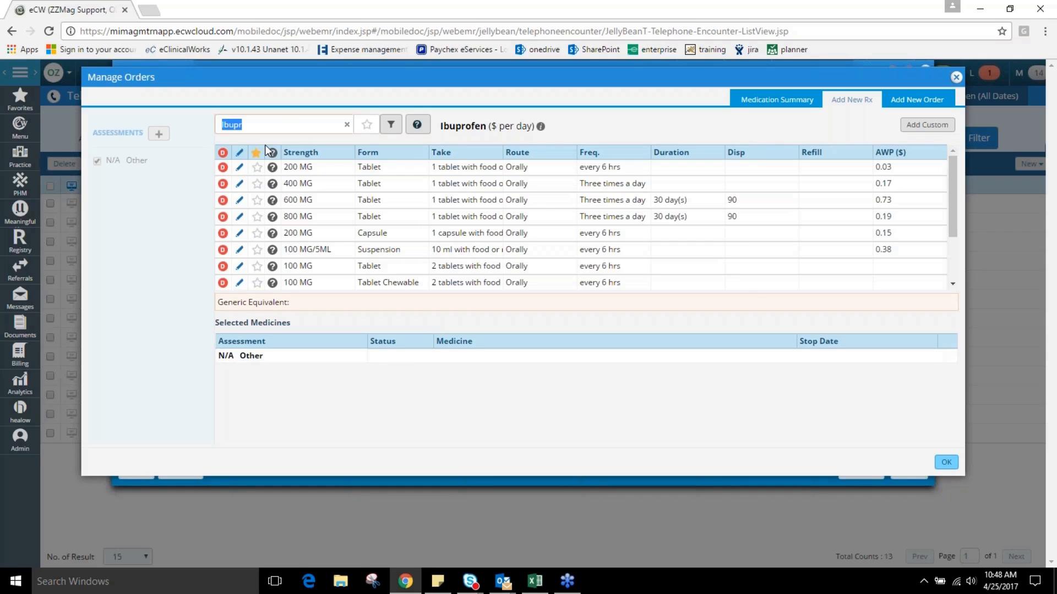
Add the Ibuprofen 800 MG tablet to the selected medicines with a duration of 10 days and 0 refills.
left_click(240, 218)
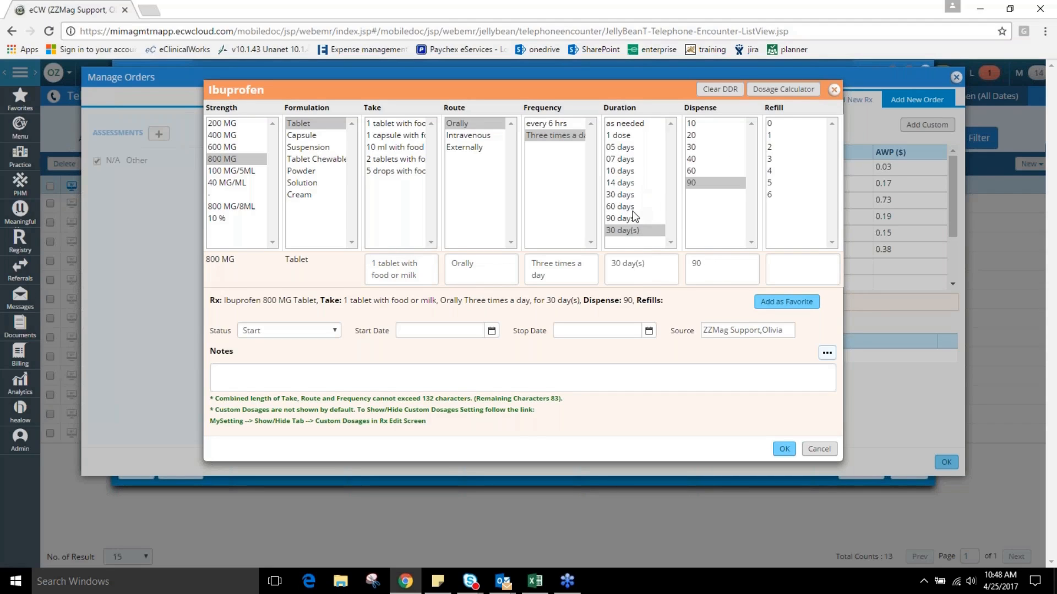
left_click(633, 172)
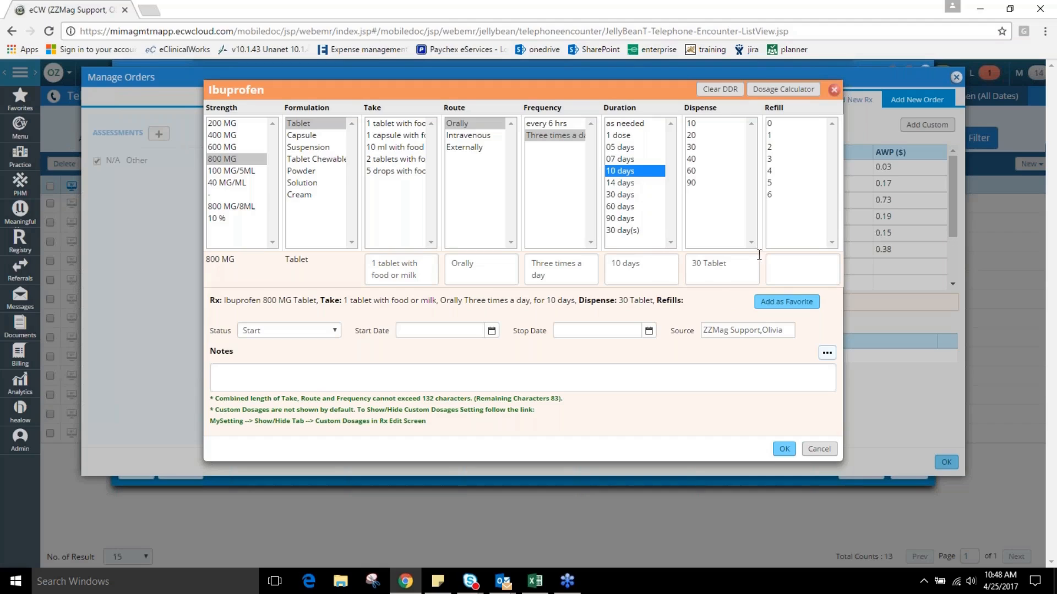
left_click(786, 130)
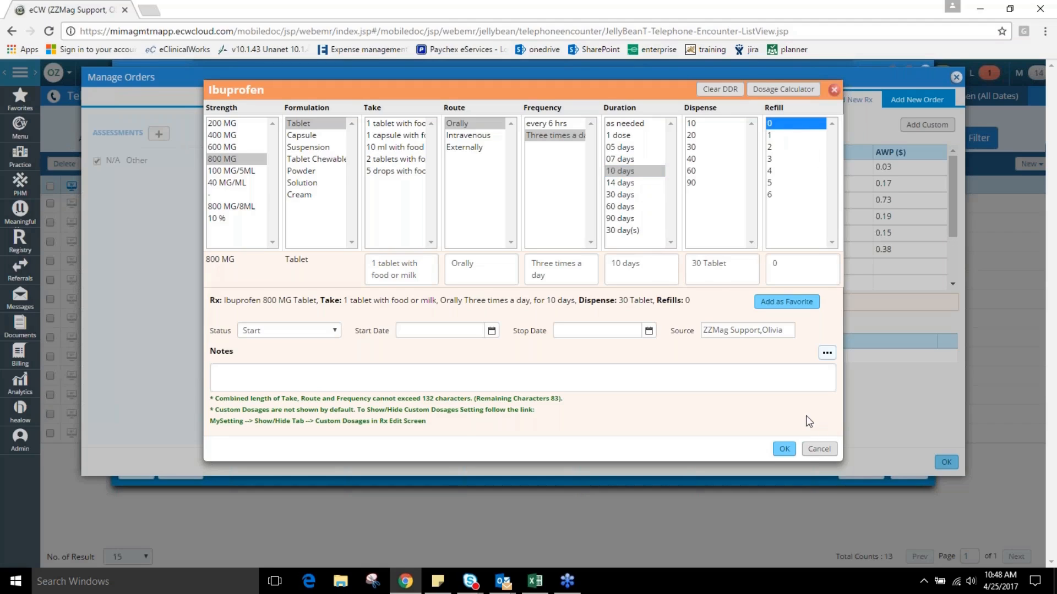
left_click(780, 450)
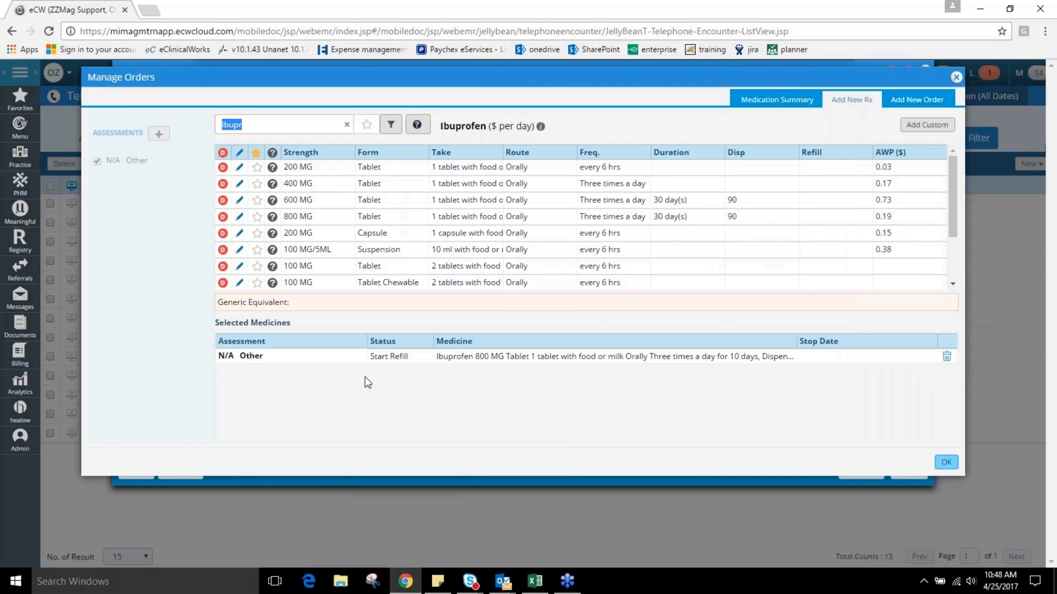
Accept the selected ibuprofen order, bring up the prescription for sending, and review its transmit modes, keeping Print.
left_click(946, 462)
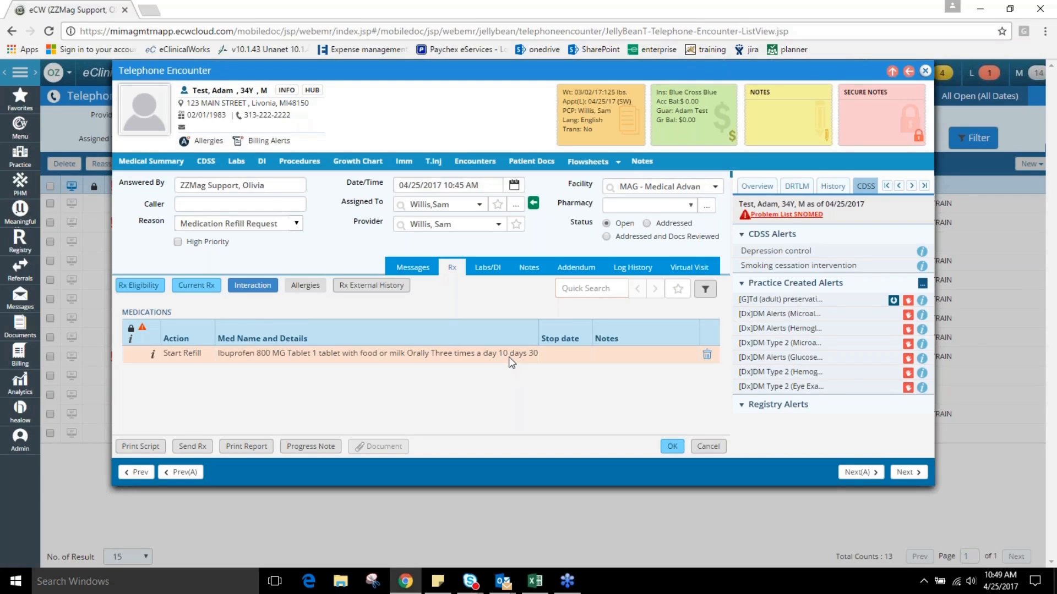
left_click(202, 450)
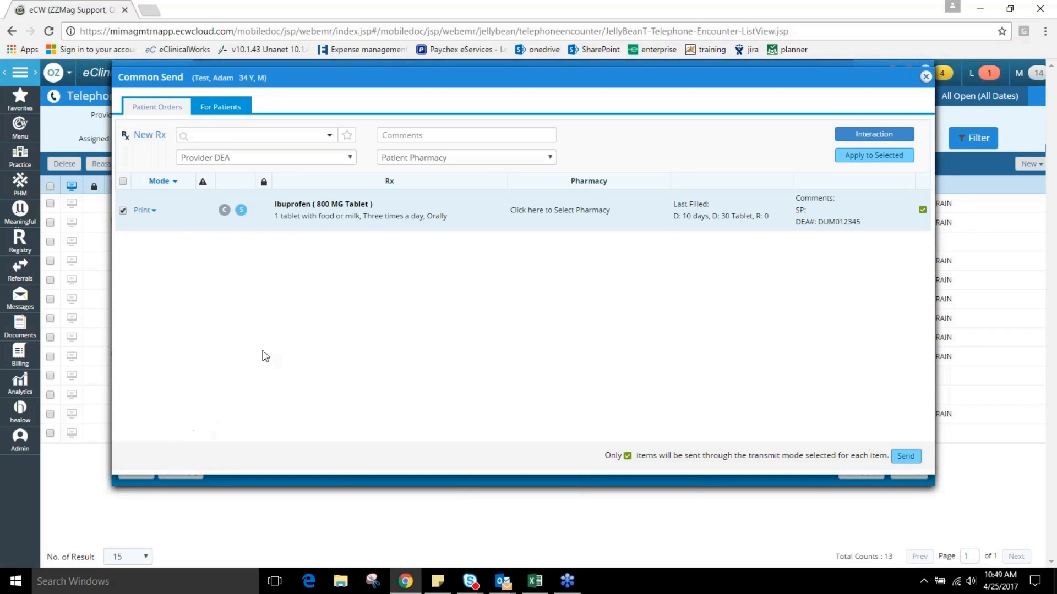
left_click(144, 211)
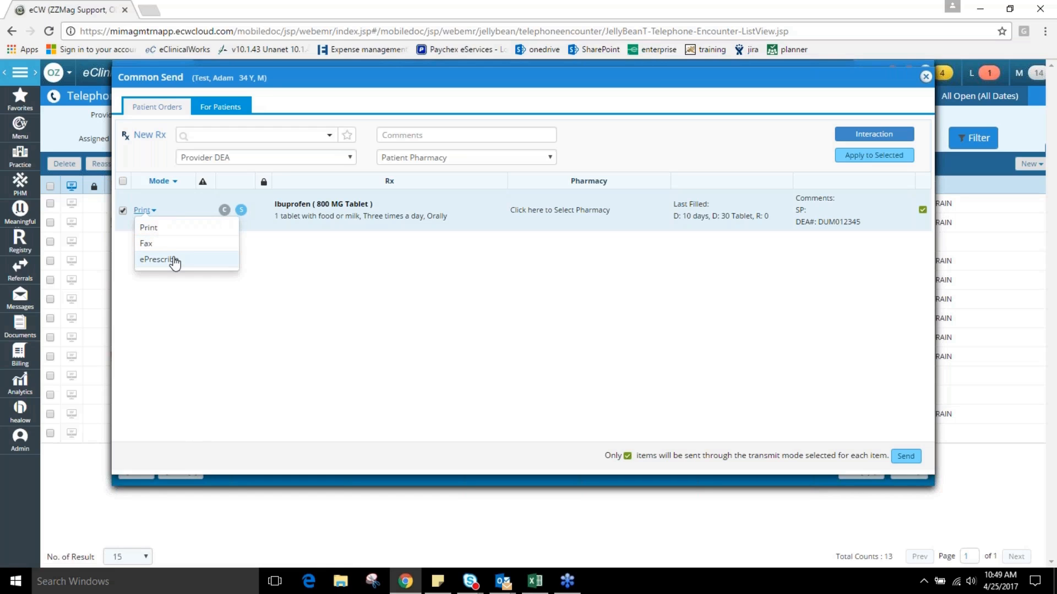
left_click(370, 283)
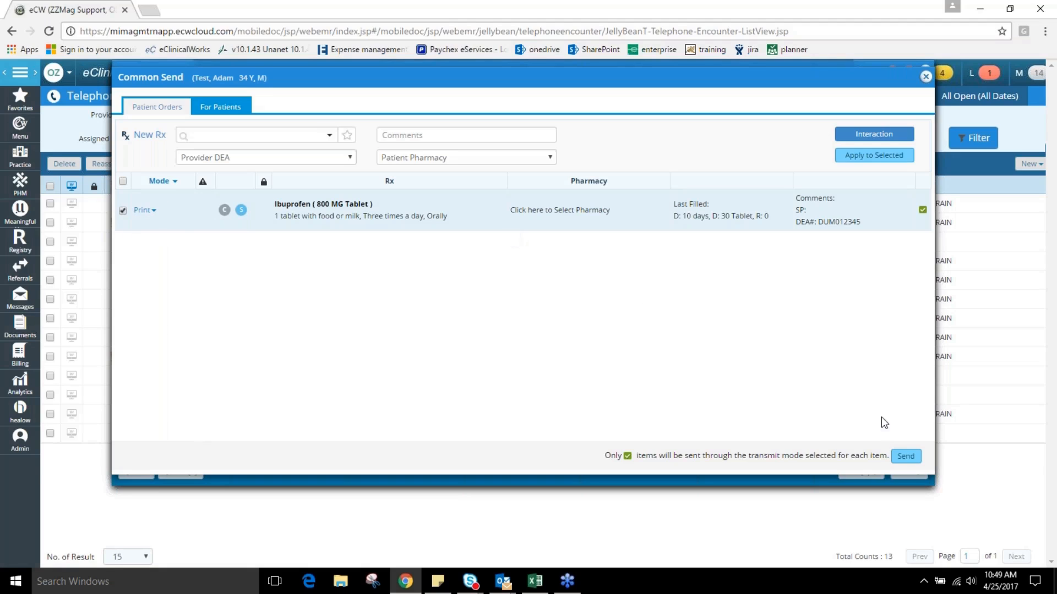
Send the ibuprofen prescription in Print mode, dismiss the print preview, and return to the telephone encounter.
left_click(906, 458)
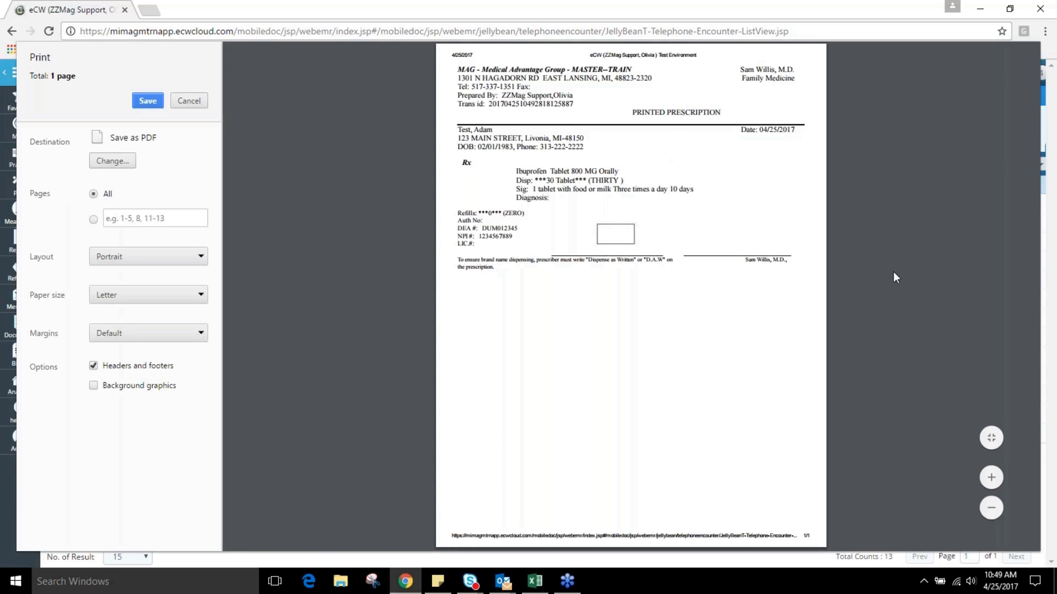
left_click(202, 103)
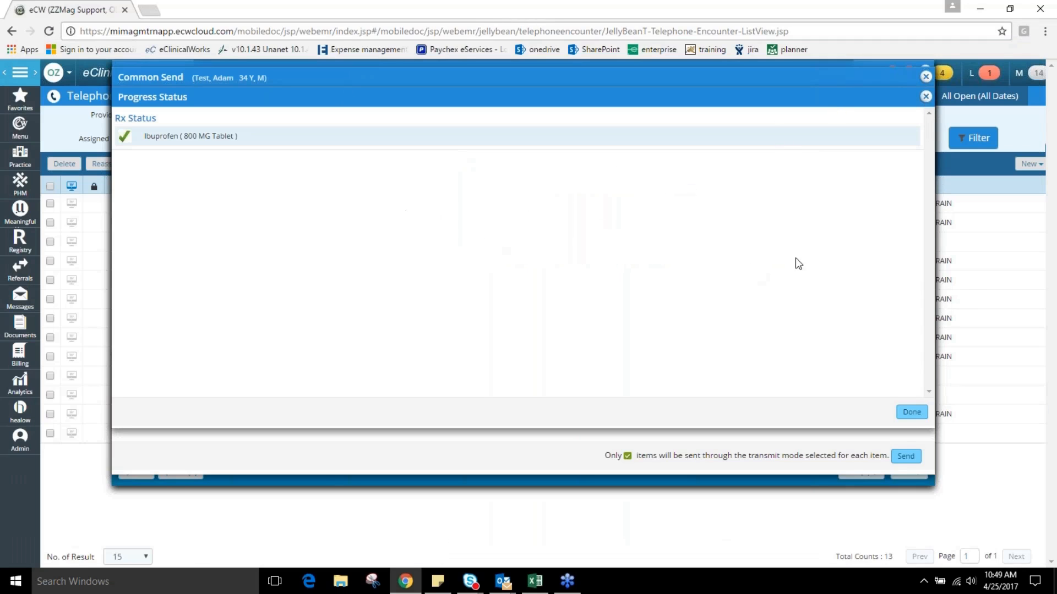
left_click(925, 97)
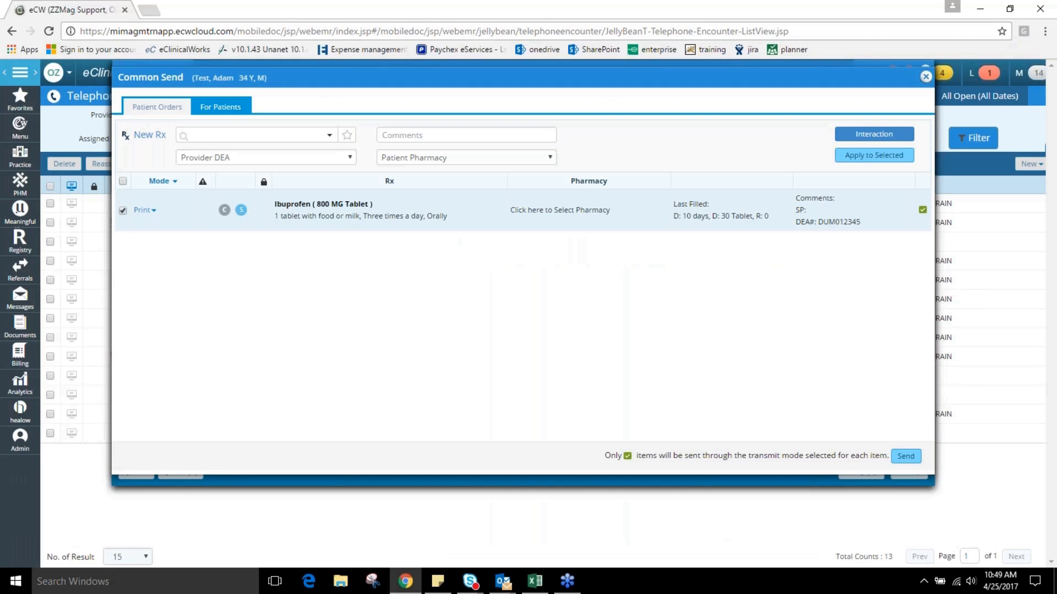
left_click(925, 77)
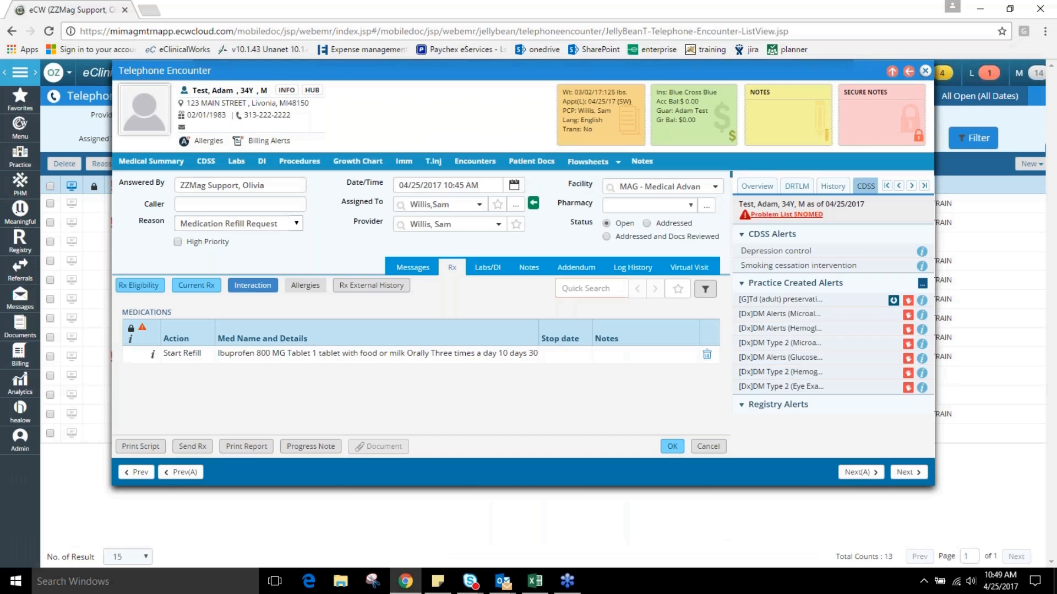
Record a time-stamped Action Taken note in the encounter's messages: "Rx printed, waiting for patient to pick up at front desk.".
left_click(428, 272)
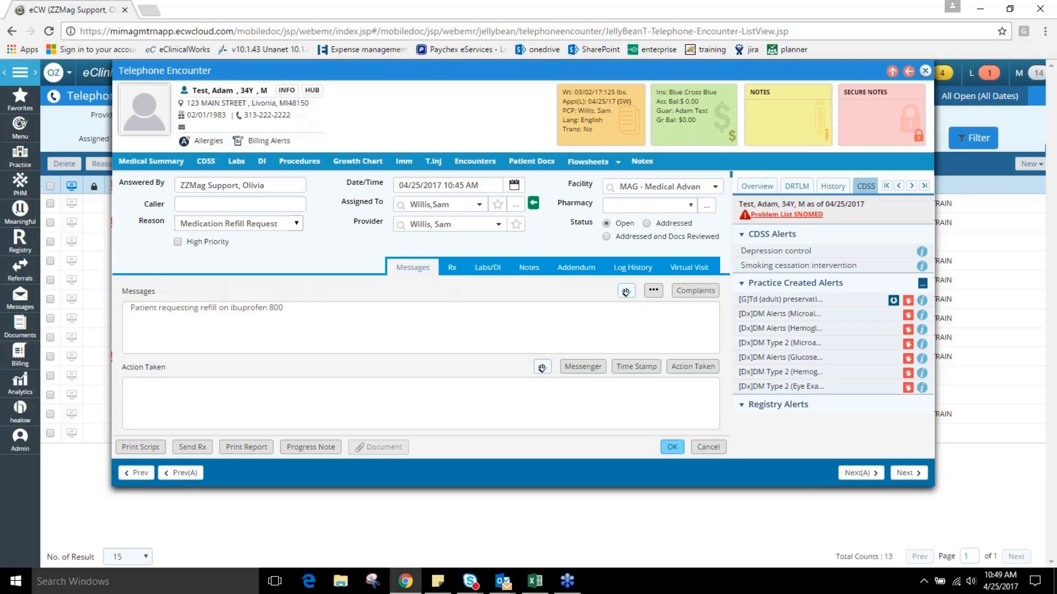
left_click(356, 403)
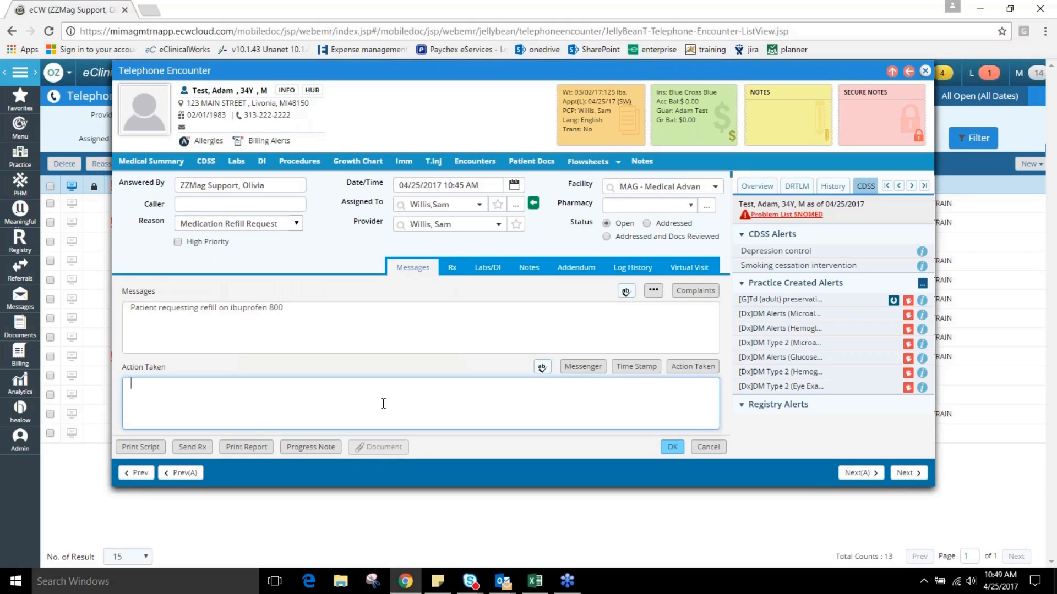
left_click(600, 368)
left_click(356, 394)
type("R")
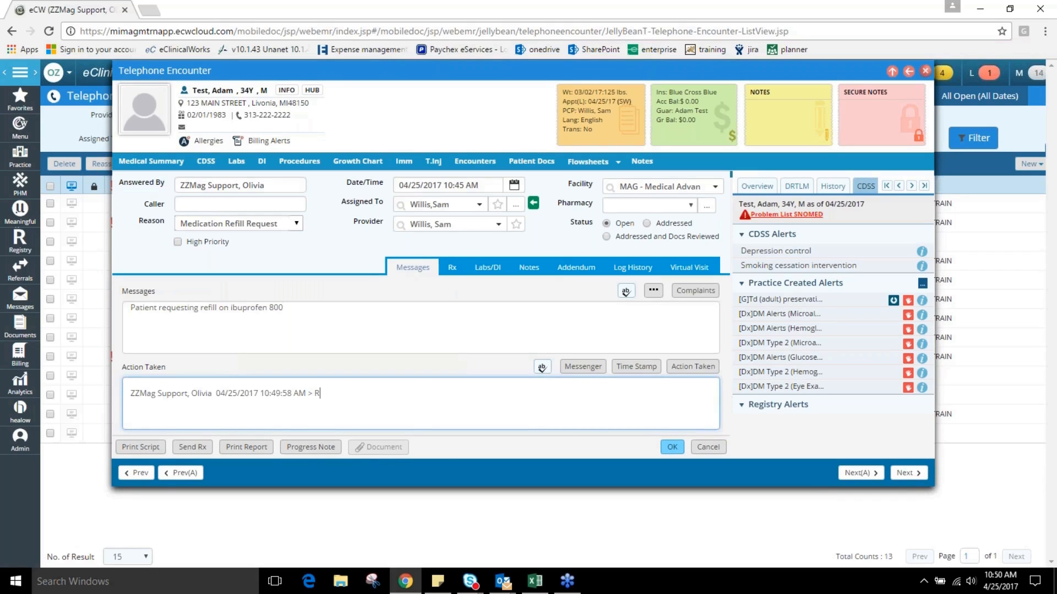
type("x printed, waiting for patient to pu")
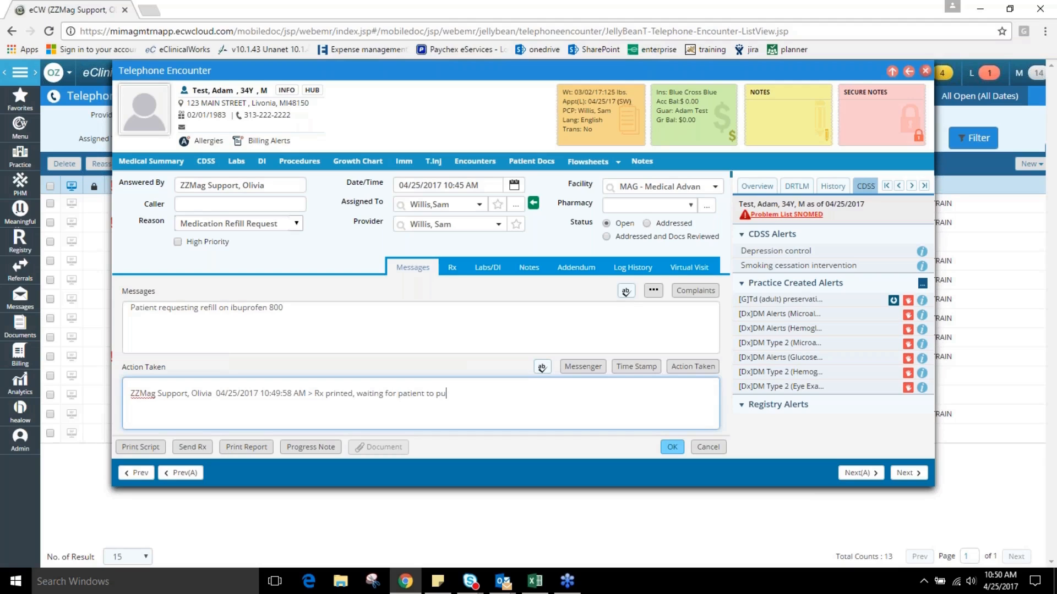
key("BackSpace")
type("ick up at front desk.")
Mark the telephone encounter as Addressed, keep its current assignee, and save it.
left_click(647, 224)
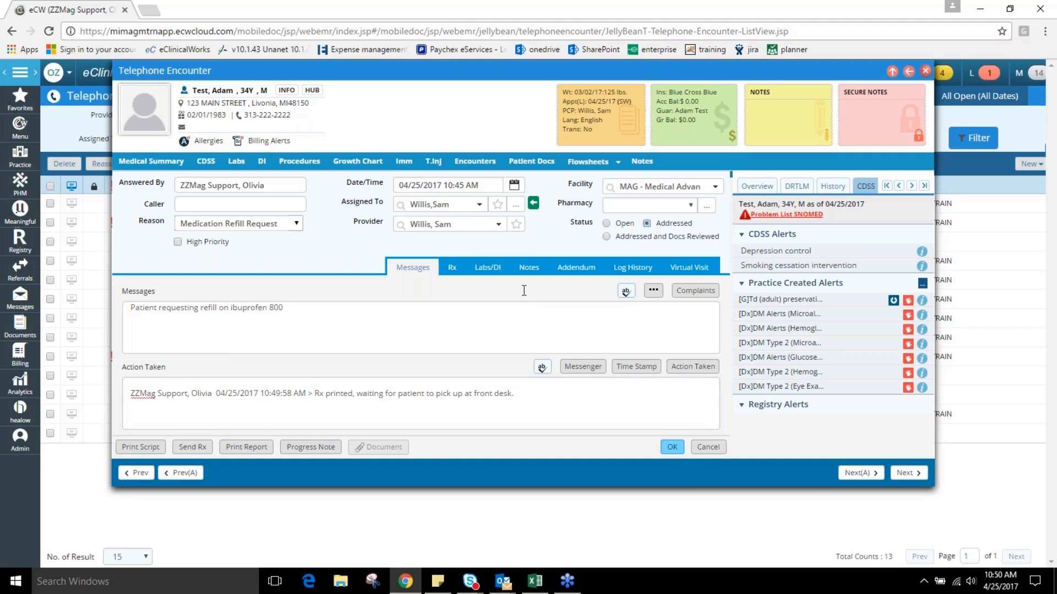
left_click(479, 205)
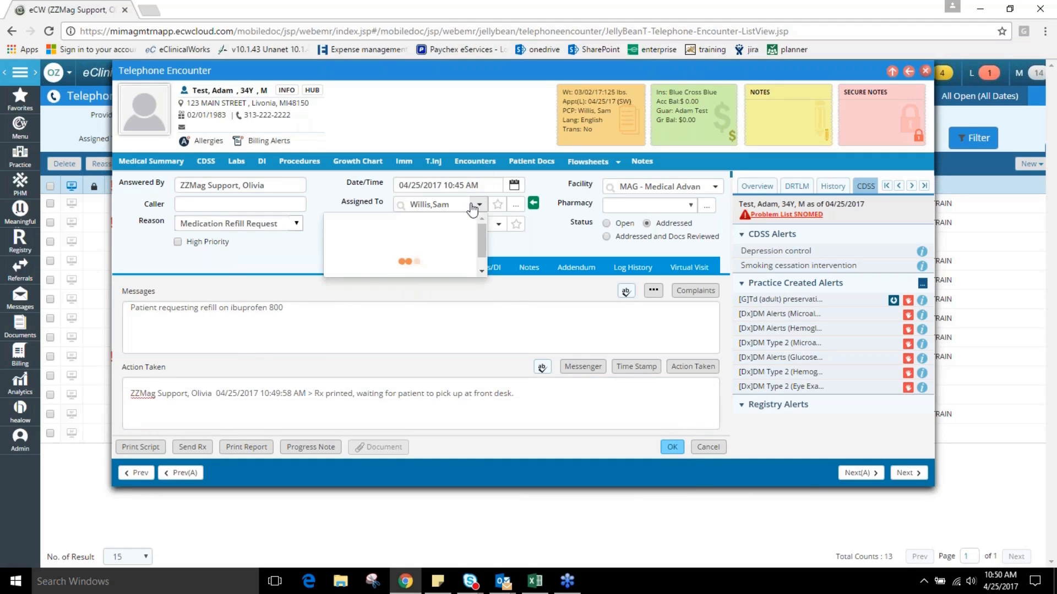
left_click(554, 237)
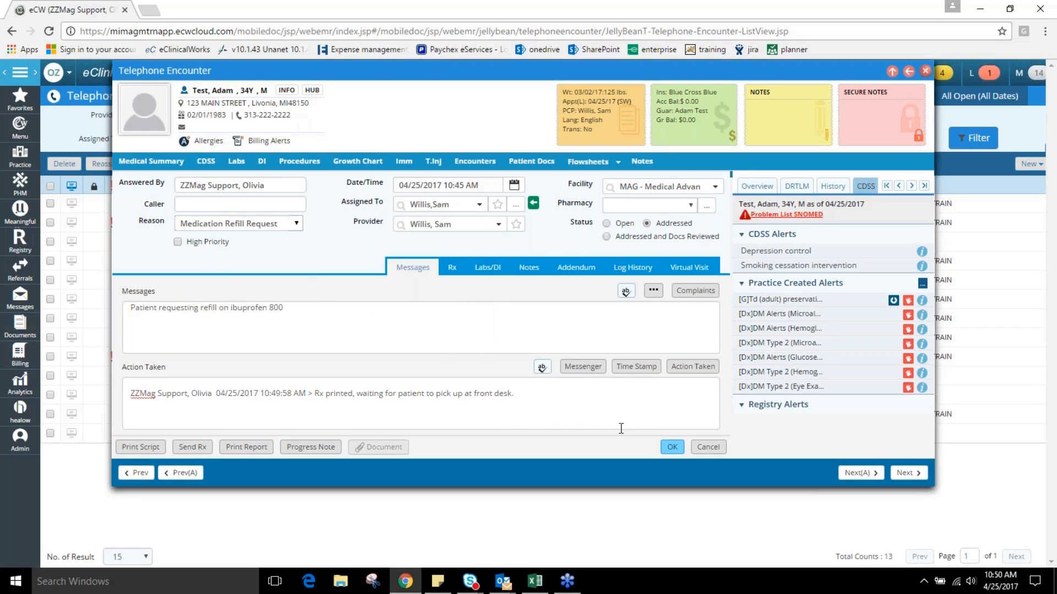
left_click(672, 448)
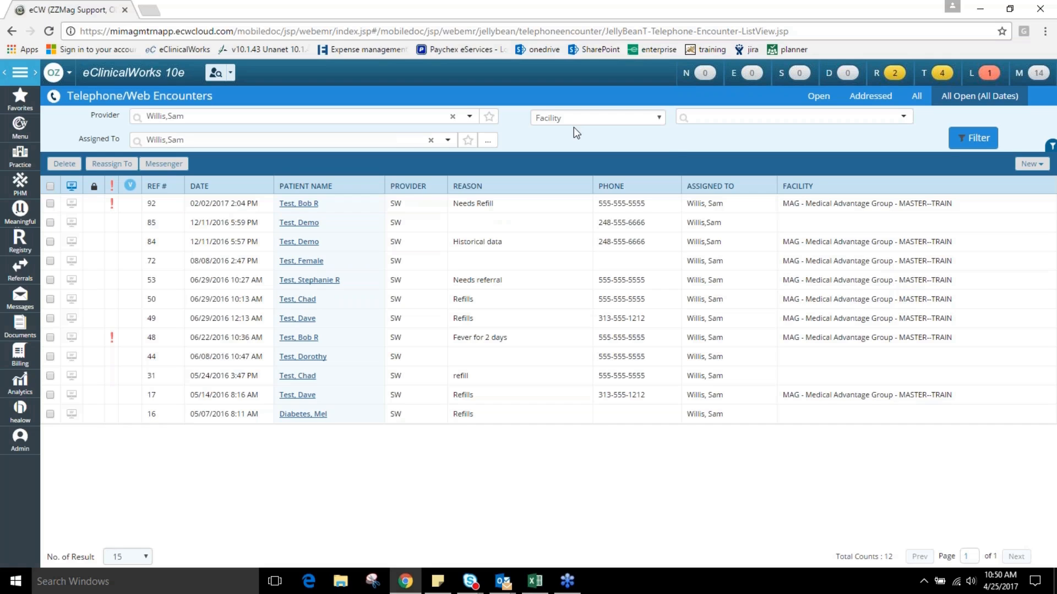
From the same patient's hub, list the encounters and view the 04/25/2017 10:45 am telephone encounter for the medication refill request.
left_click(231, 76)
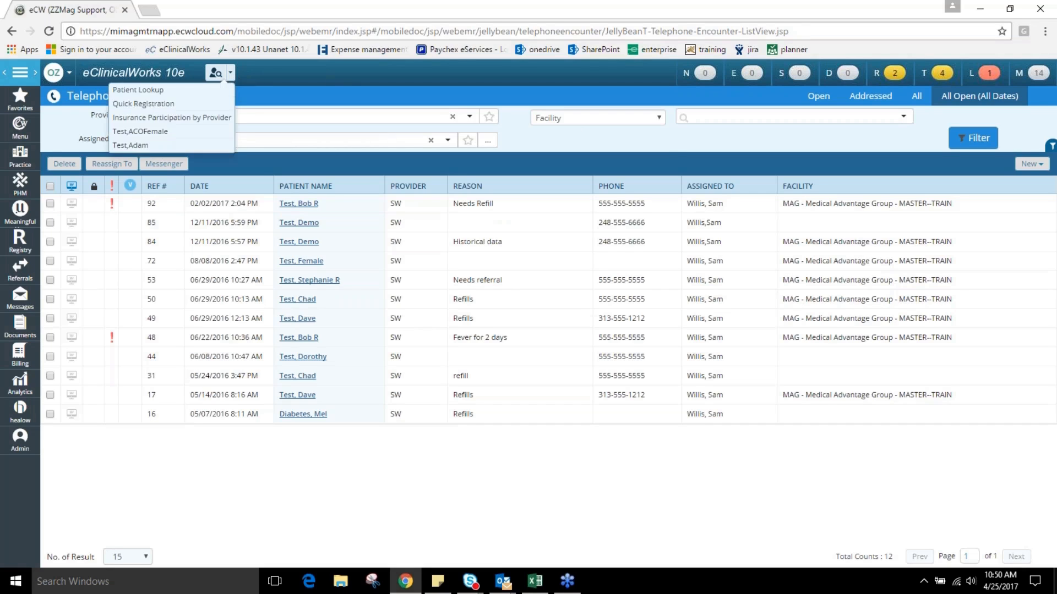
left_click(144, 146)
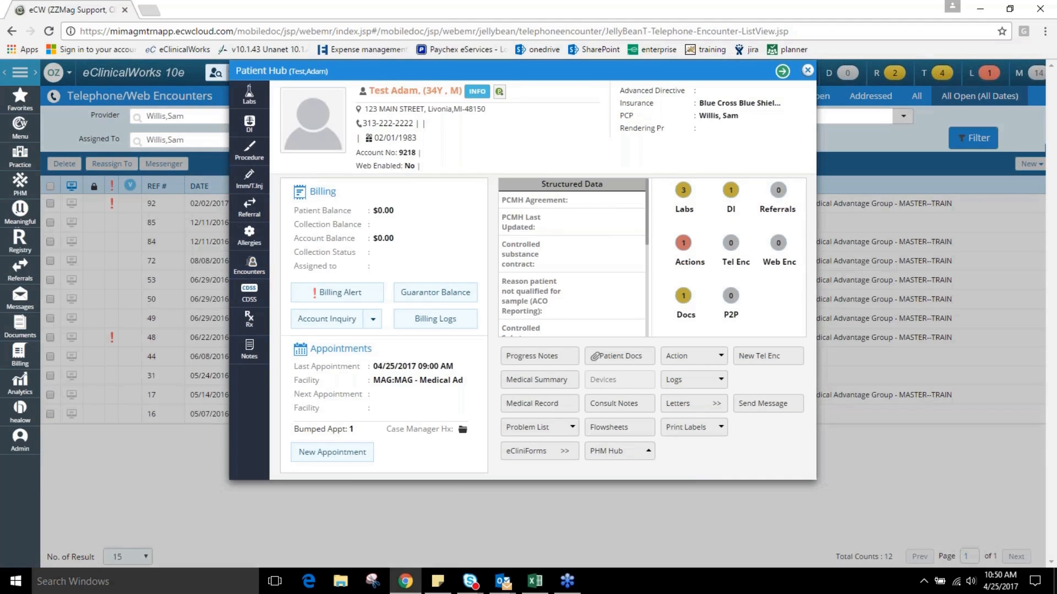
left_click(249, 264)
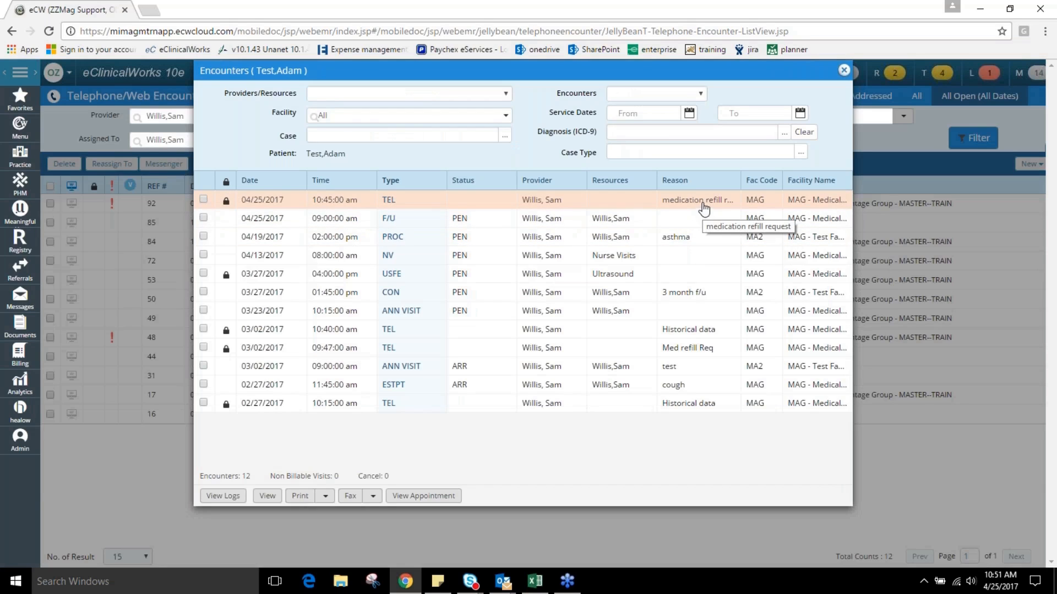
left_click(203, 199)
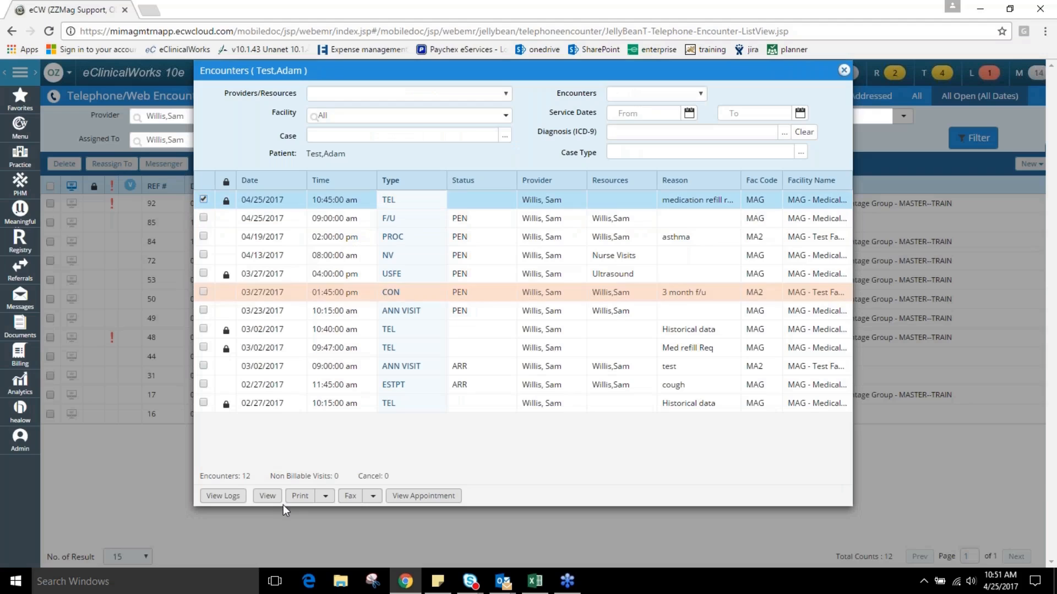
left_click(266, 498)
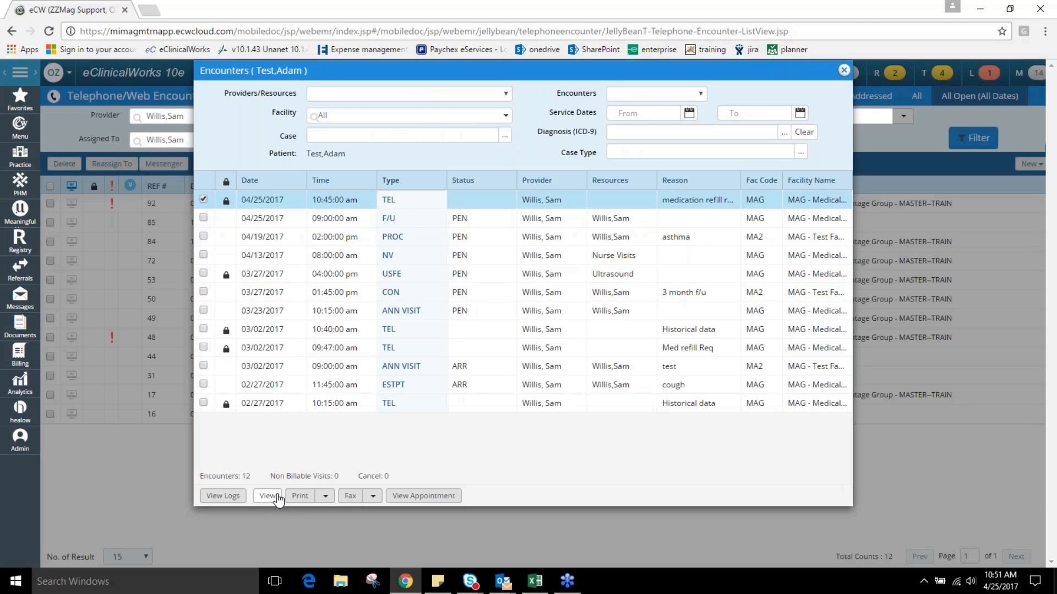